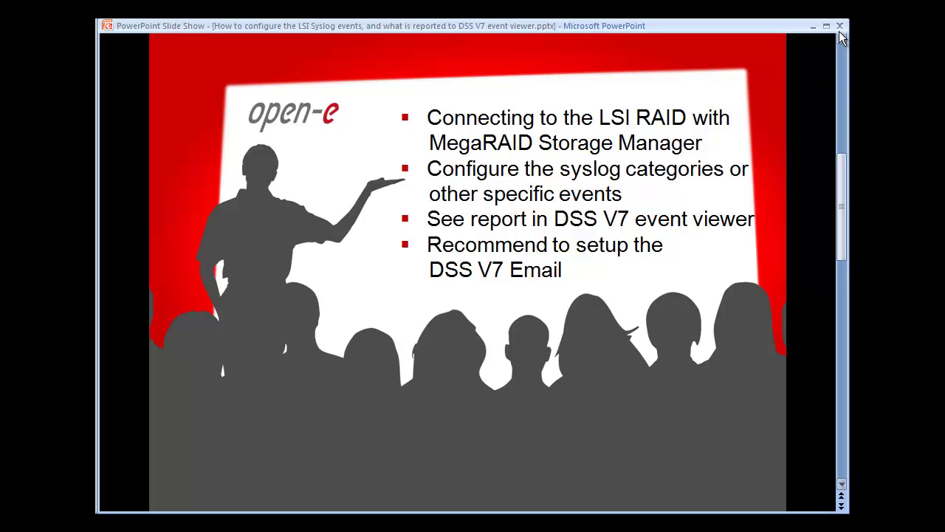
Close the presentation without saving, then dismiss the chat widget on the LSI RAID alerts article in Firefox.
left_click(840, 26)
left_click(568, 305)
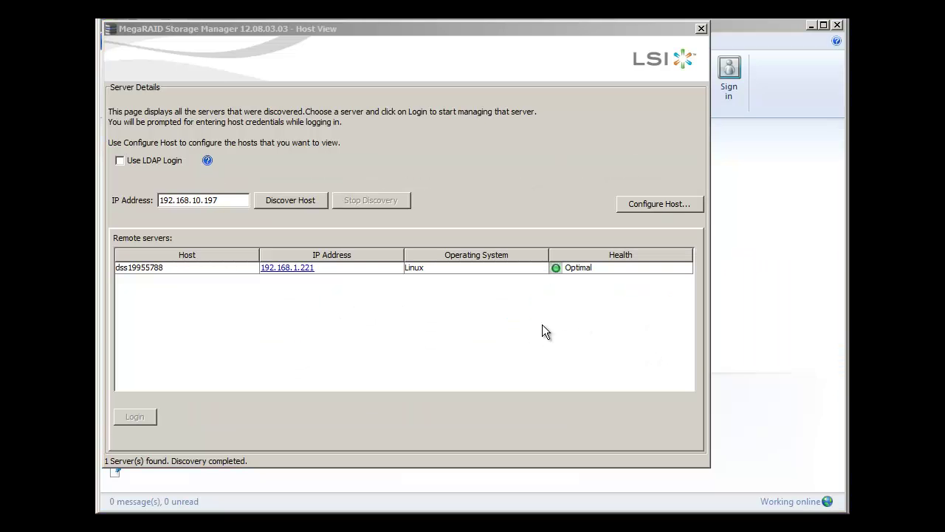
key("alt+Tab")
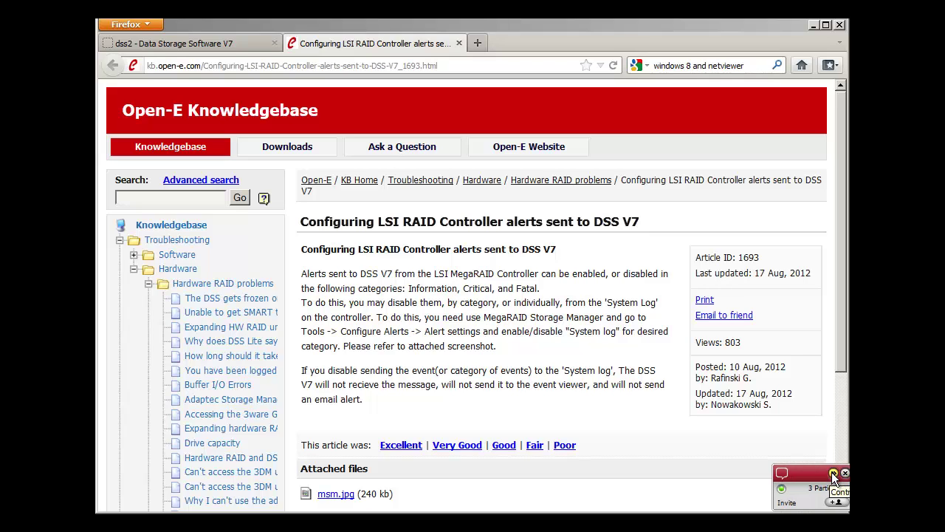
left_click(832, 473)
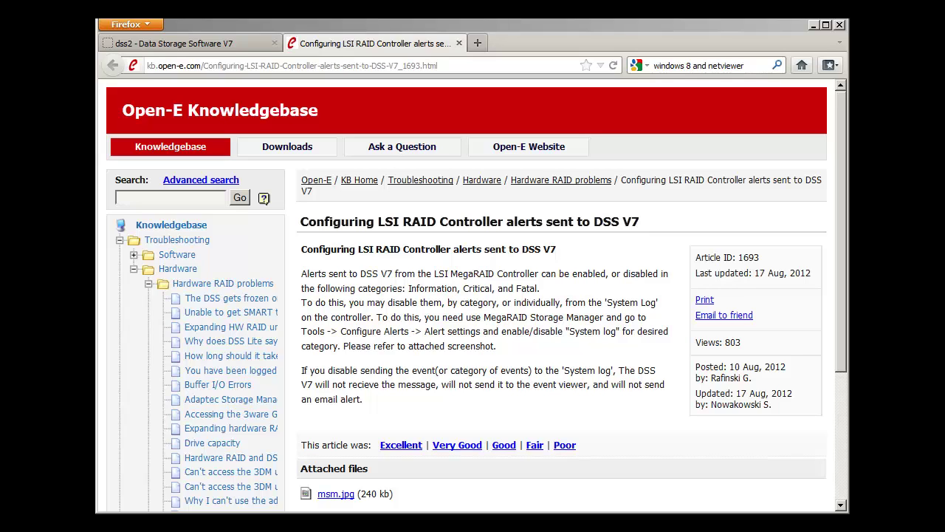
Open DSS V7 Administrator settings and review error e-mail notification via smtp.comcast.net, port 25.
left_click(243, 42)
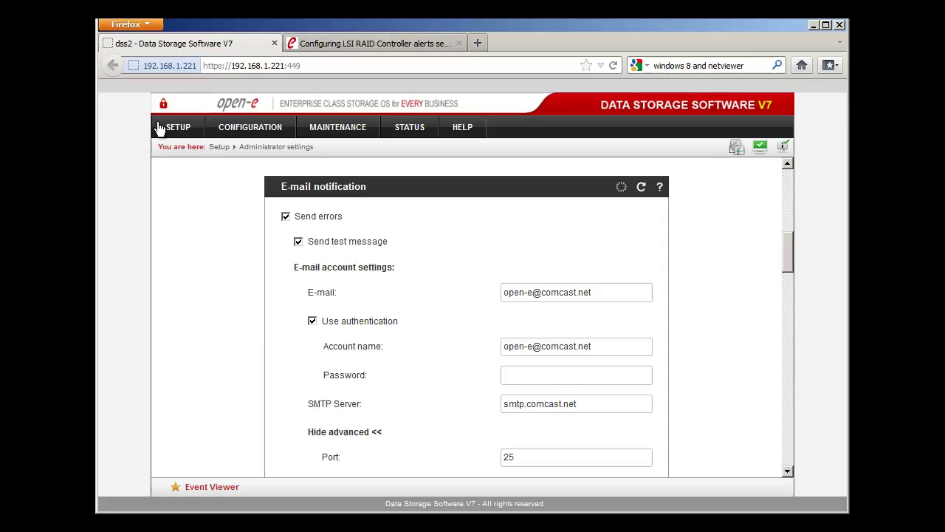
mouse_move(170, 124)
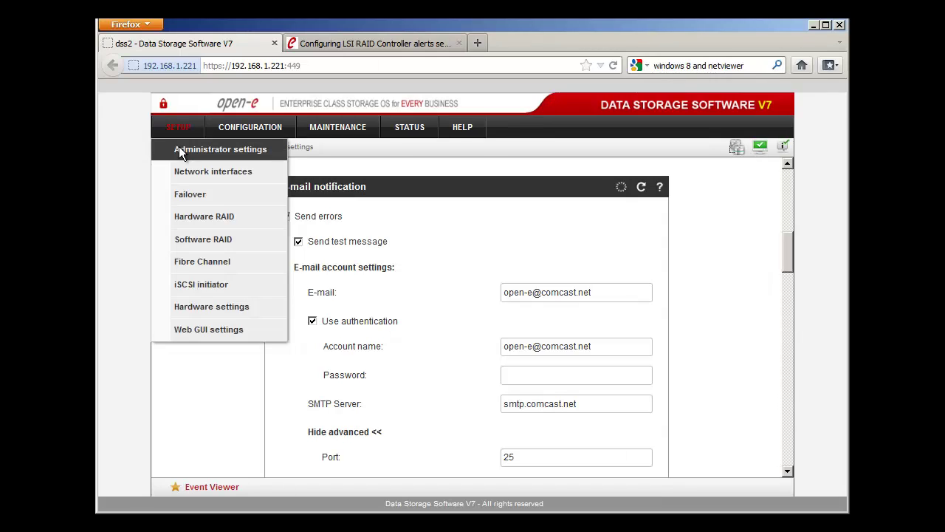
left_click(180, 150)
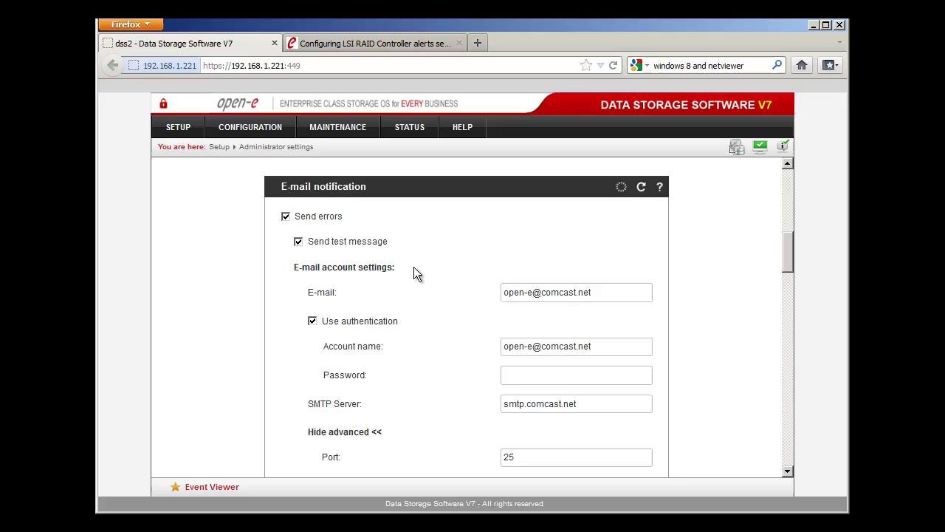
scroll(417, 270, "down", 5)
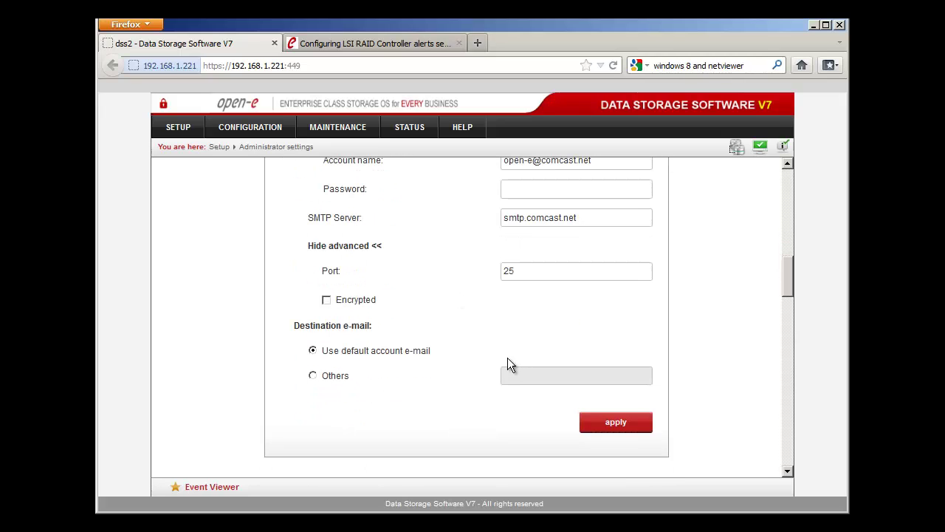
left_click(181, 129)
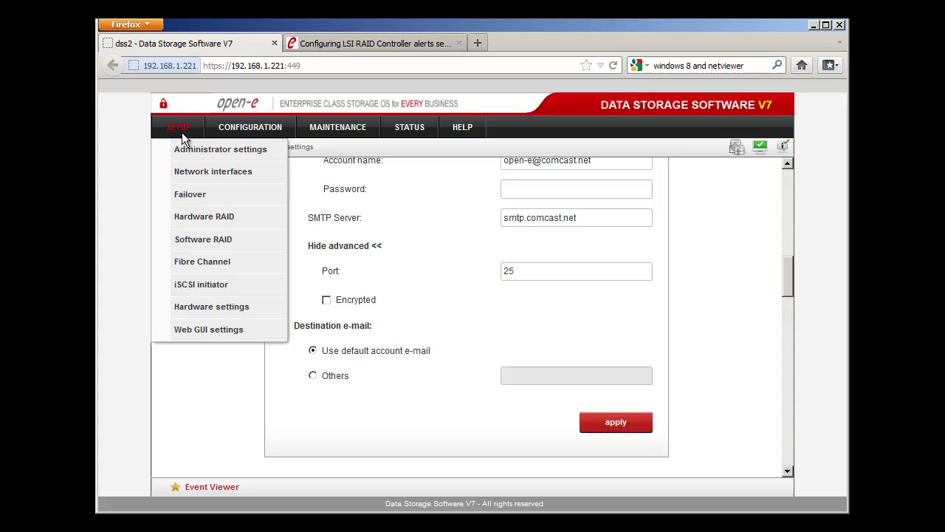
Open Hardware RAID, select LD1 to show its RAID migration panel, then switch to MegaRAID Storage Manager.
left_click(227, 218)
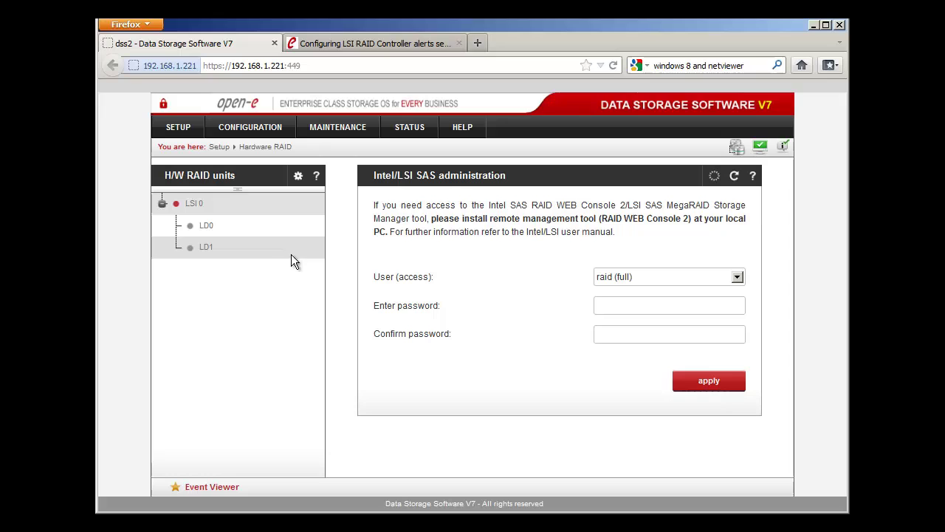
left_click(204, 248)
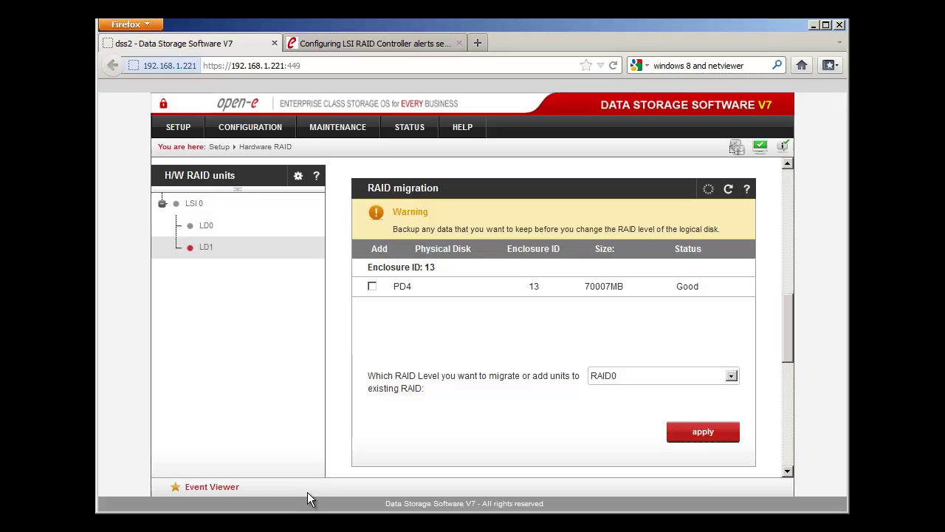
key("alt+Tab")
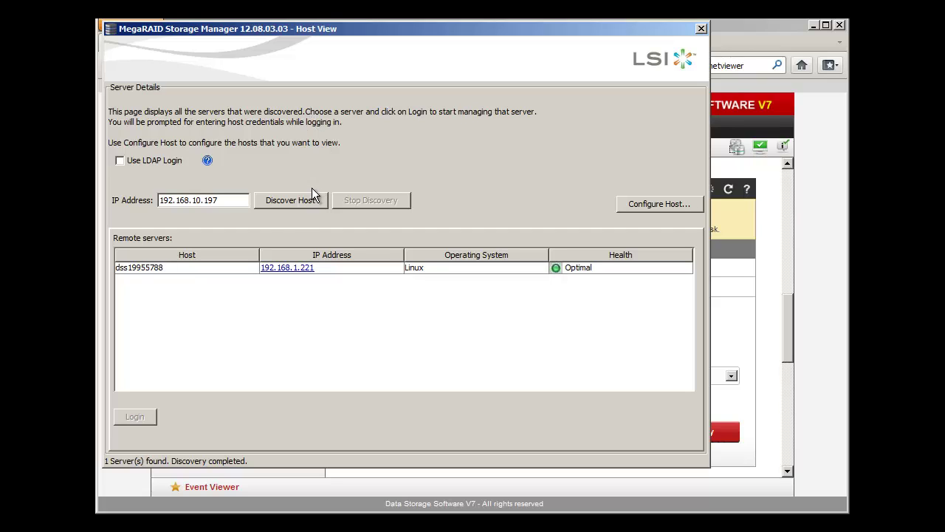
Log in to the discovered server with the user name and password.
left_click(287, 268)
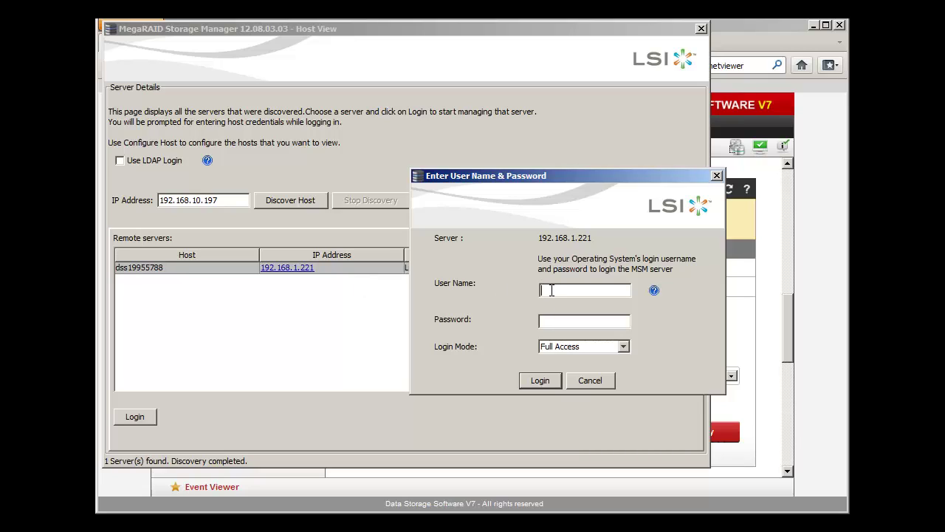
type("raid")
key("Tab")
type("****")
left_click(540, 381)
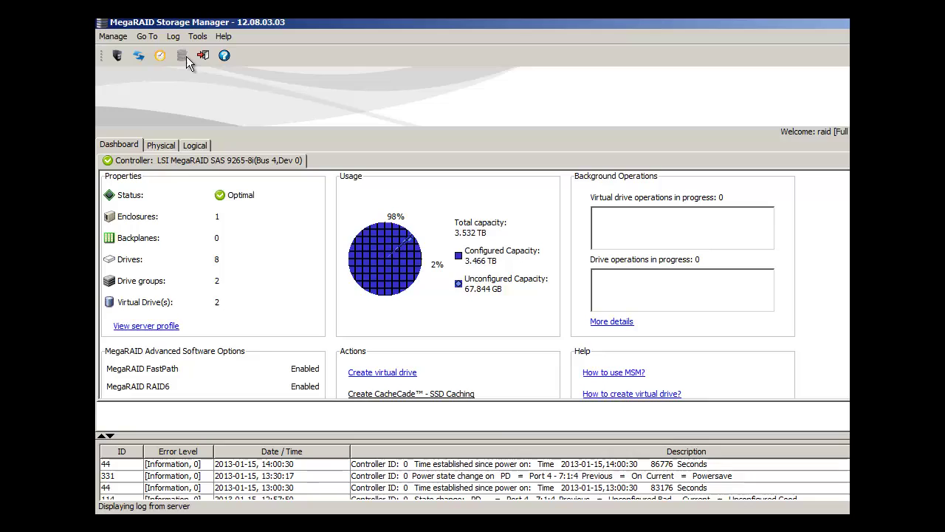
Switch to the Physical view and select the LSI MegaRAID SAS 9265-8i controller to see its properties.
left_click(171, 147)
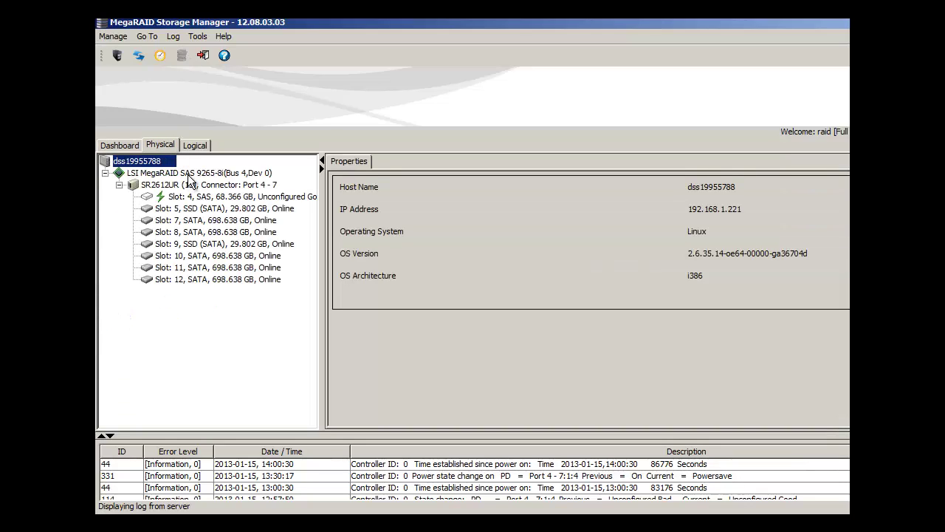
left_click(188, 174)
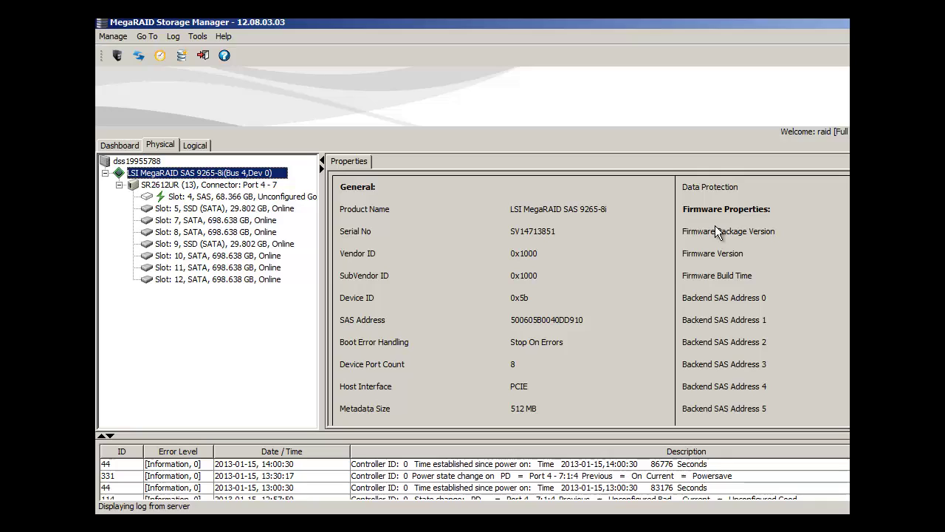
left_click(198, 36)
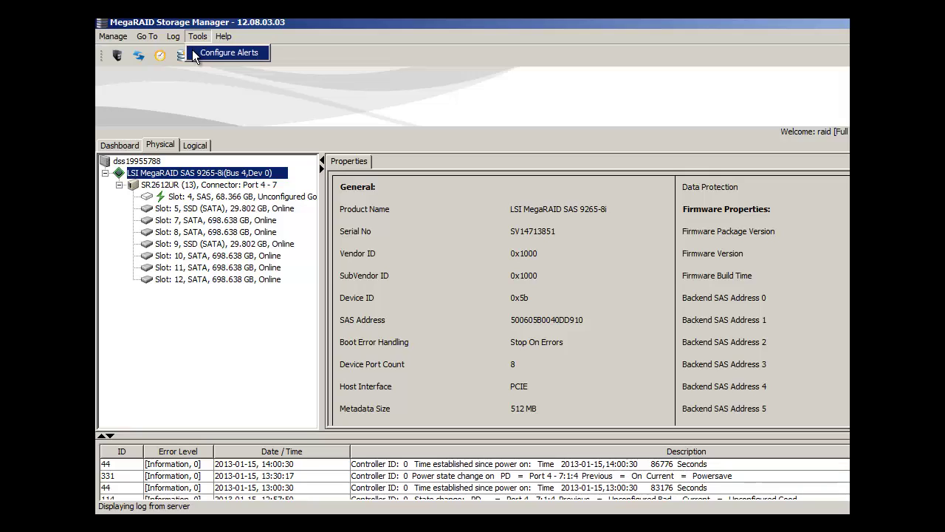
In Configure Alerts, edit the Information level's delivery methods, leaving MSM Log and System Log.
left_click(194, 54)
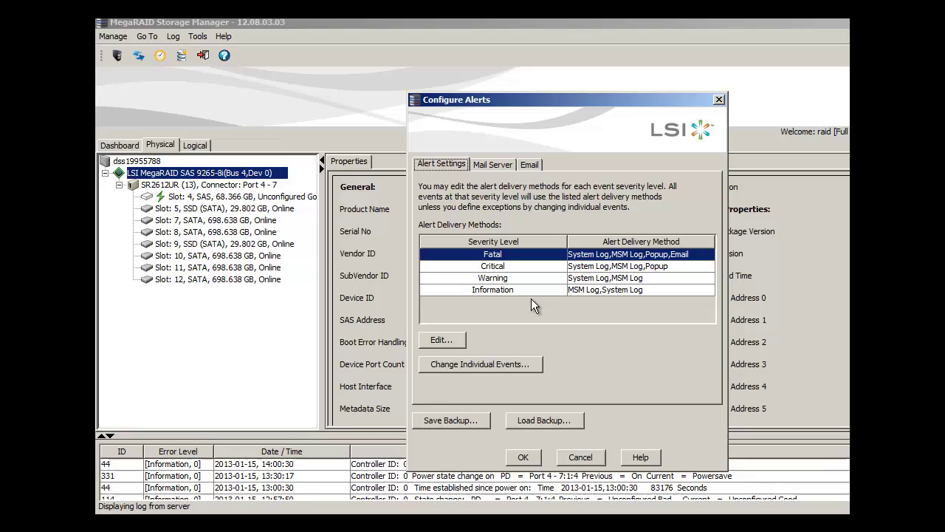
left_click(508, 291)
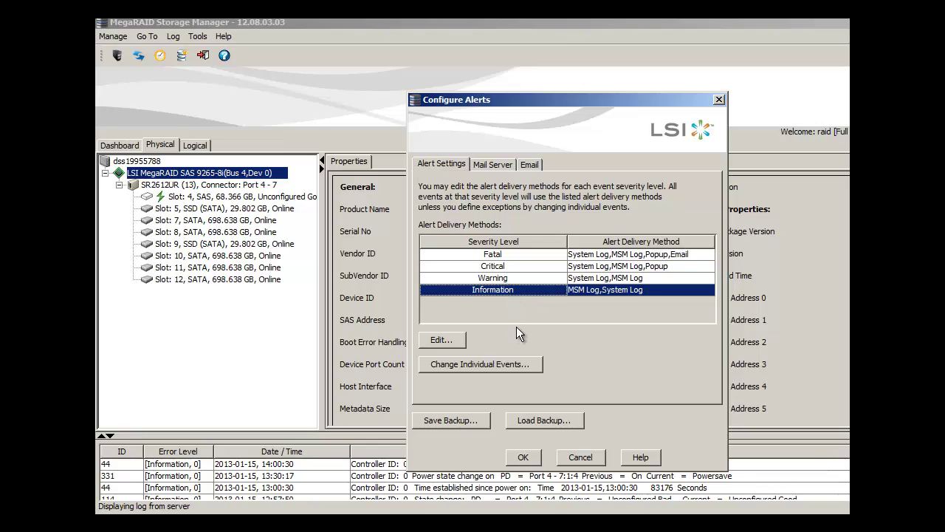
left_click(445, 343)
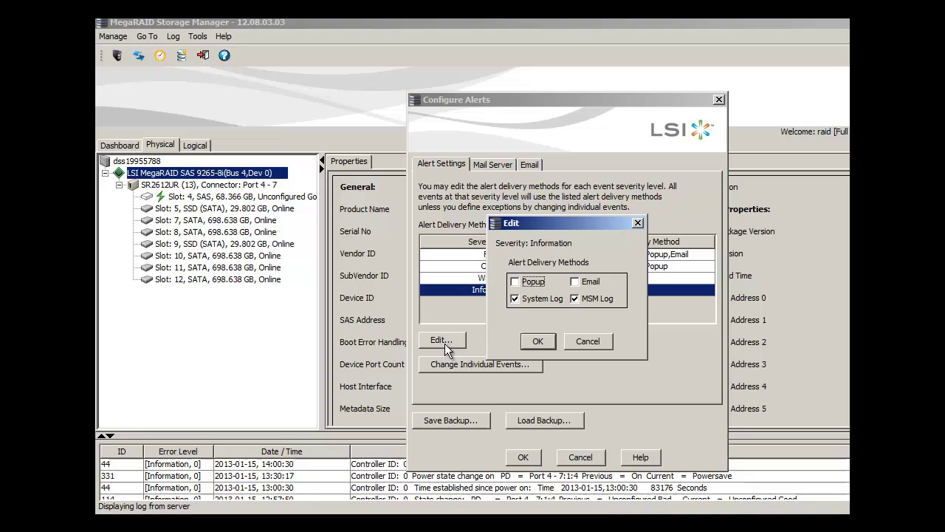
left_click(515, 299)
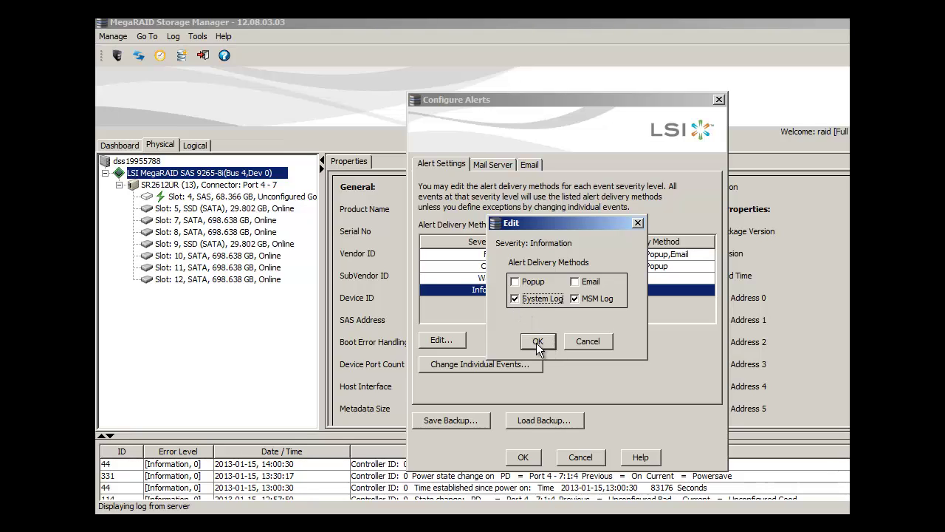
left_click(537, 341)
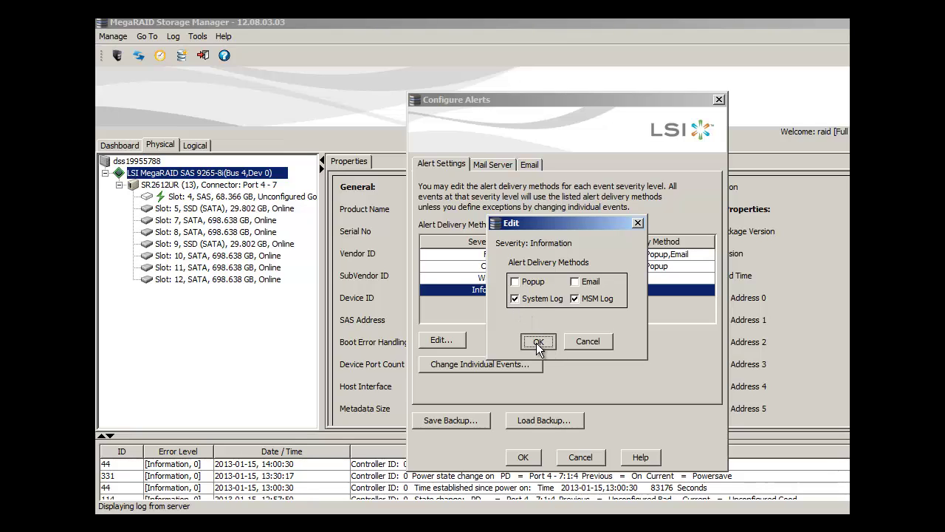
Try a new severity for event 348, discard the individual event changes, and return to Firefox.
left_click(503, 367)
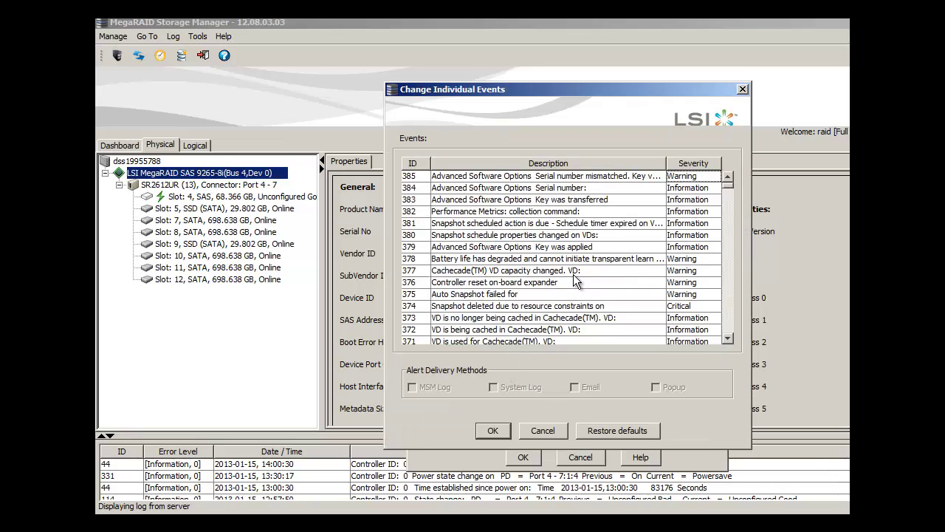
left_click_drag(727, 186, 728, 205)
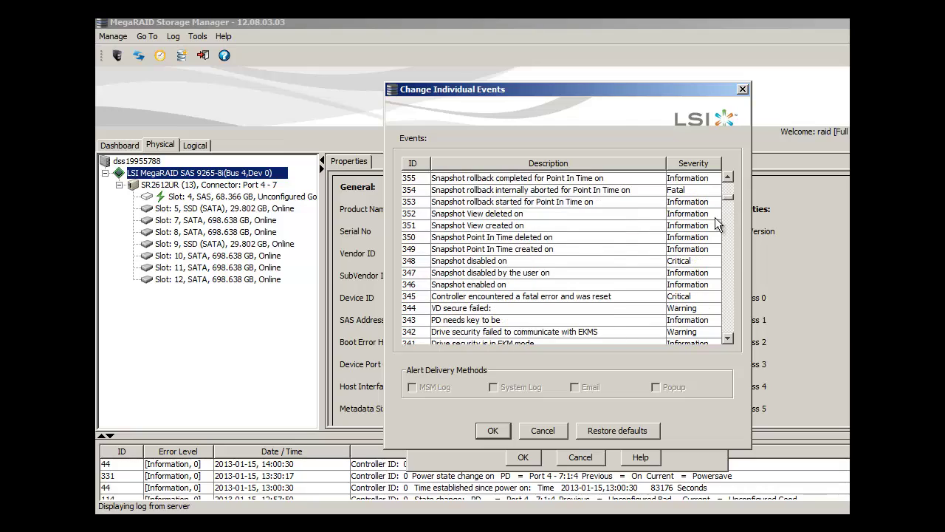
left_click(685, 261)
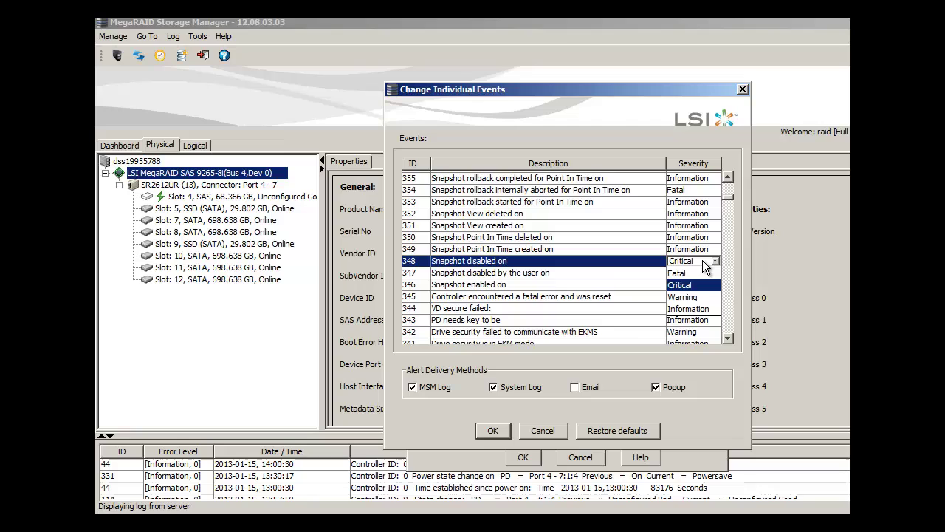
left_click(617, 372)
left_click(543, 431)
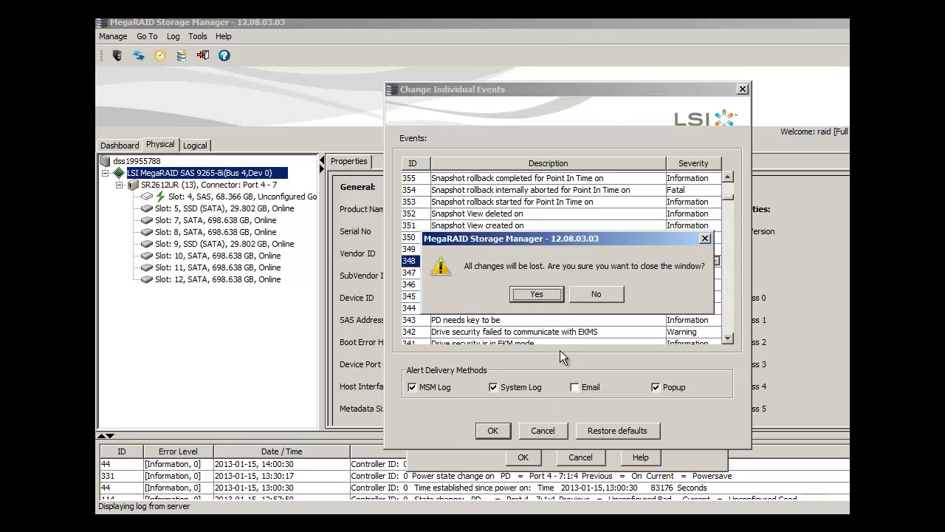
left_click(548, 296)
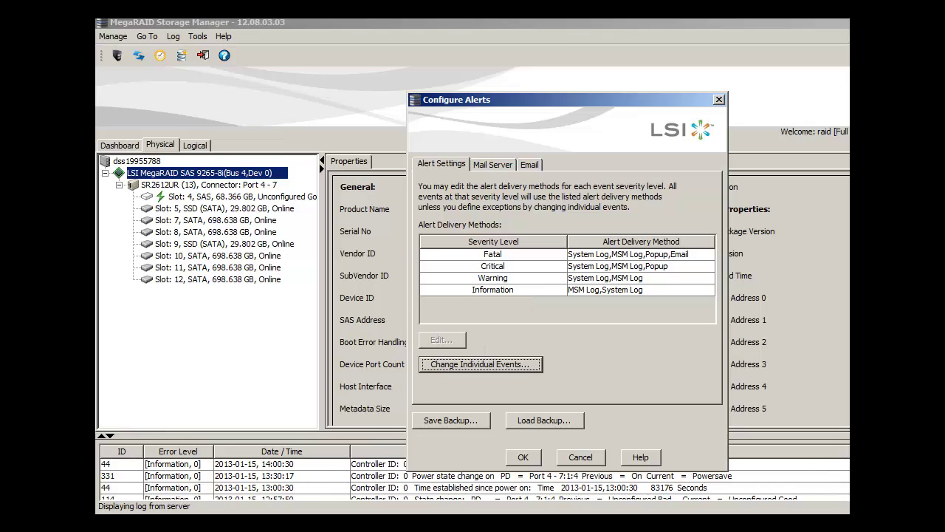
left_click(184, 514)
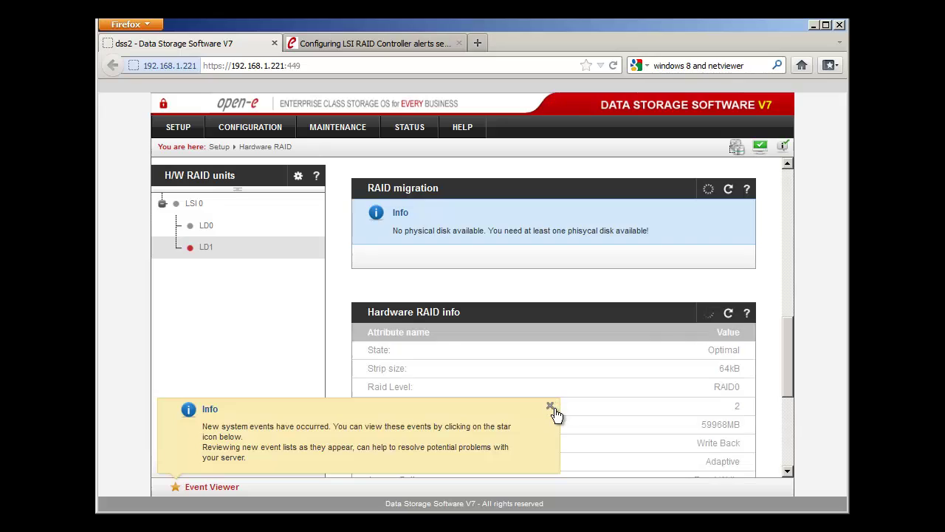
Open the Event Viewer and read the MRMON112 and MRMON268 warning details, then switch to mail.
left_click(226, 489)
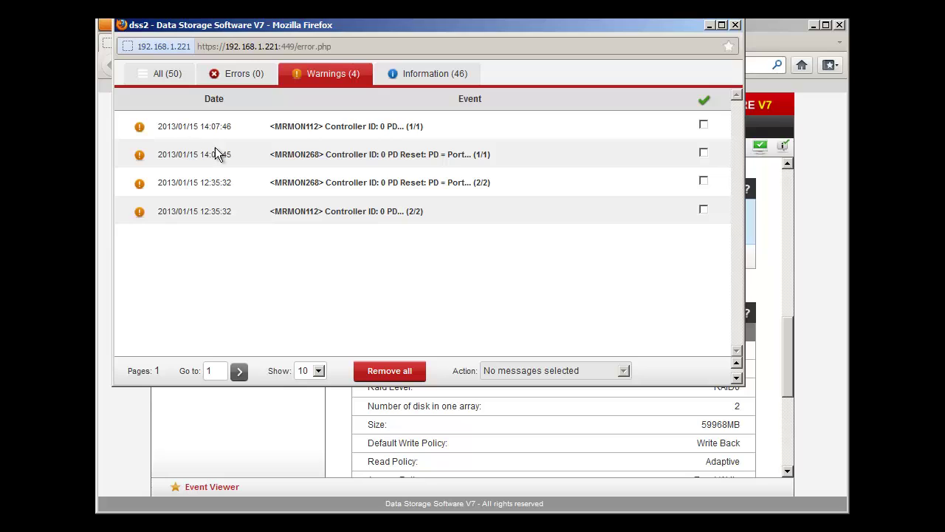
left_click(302, 127)
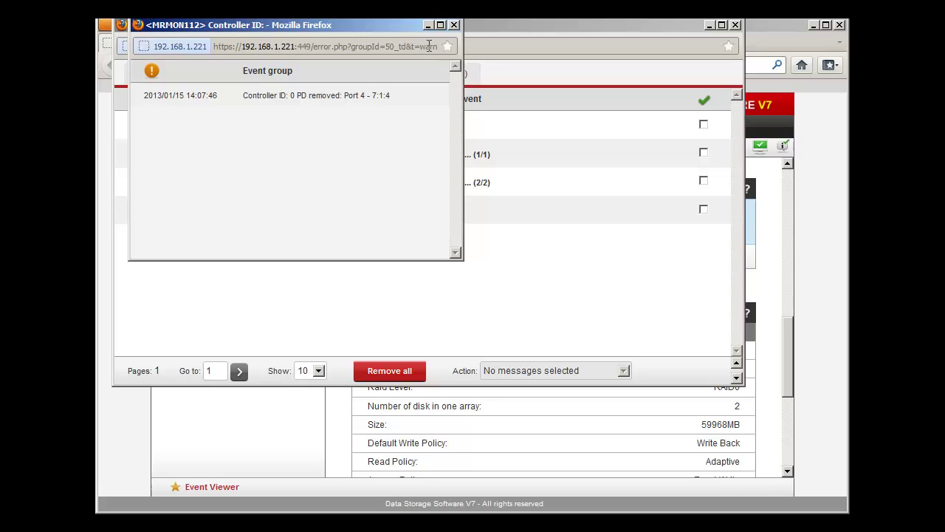
left_click(455, 26)
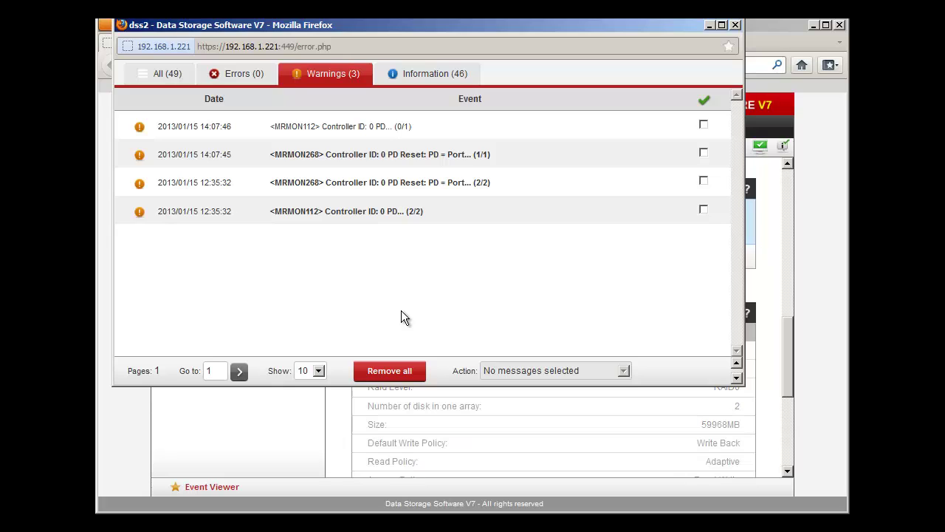
left_click(398, 155)
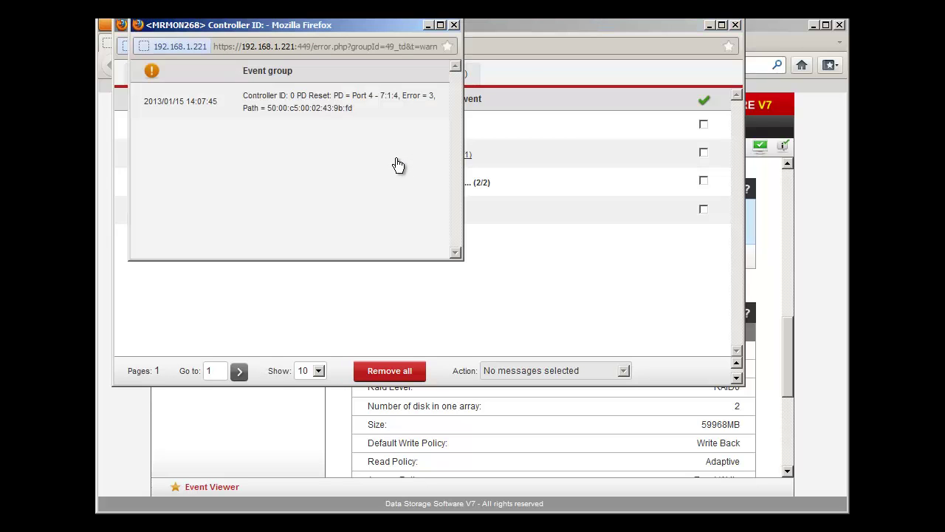
left_click_drag(438, 96, 410, 94)
left_click(455, 25)
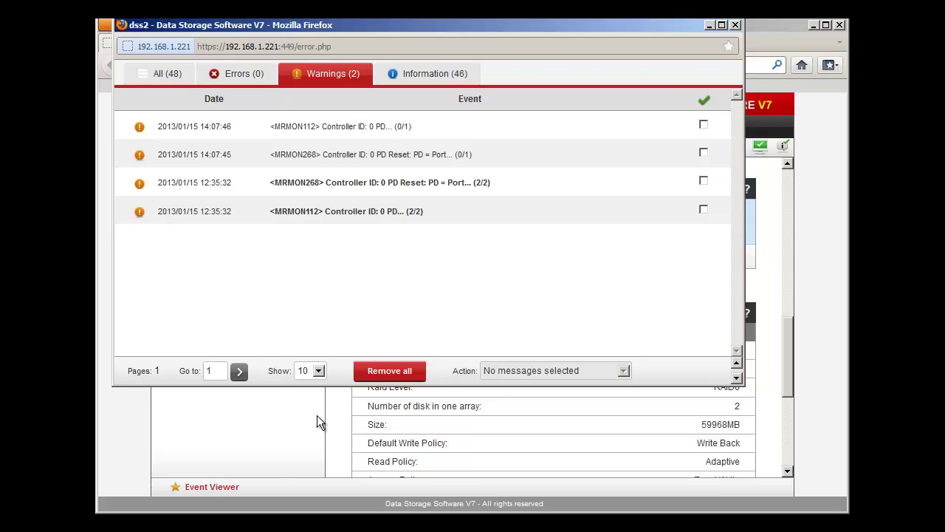
left_click(266, 524)
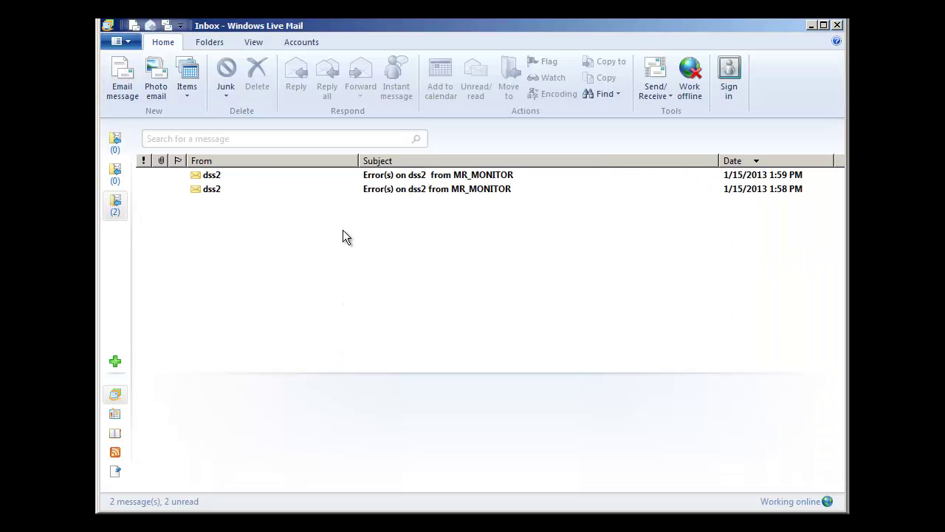
Fetch new mail and read the 1:59, 2:06 and 2:07 PM dss2 errors reporting Port 4 removed.
left_click(375, 180)
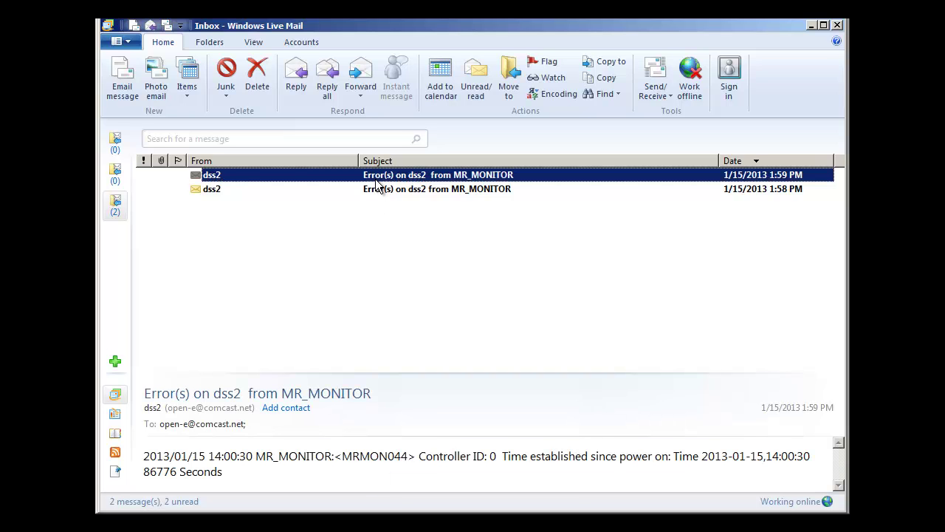
left_click(654, 77)
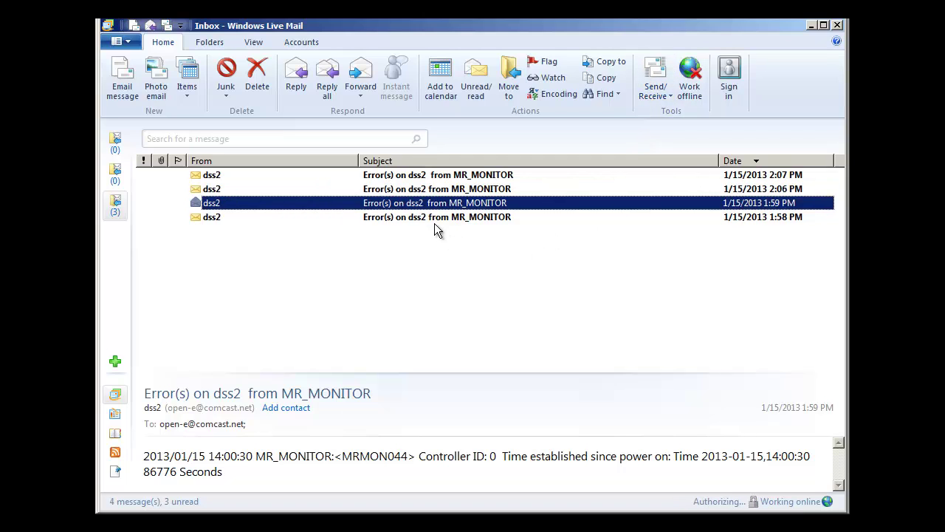
left_click(420, 193)
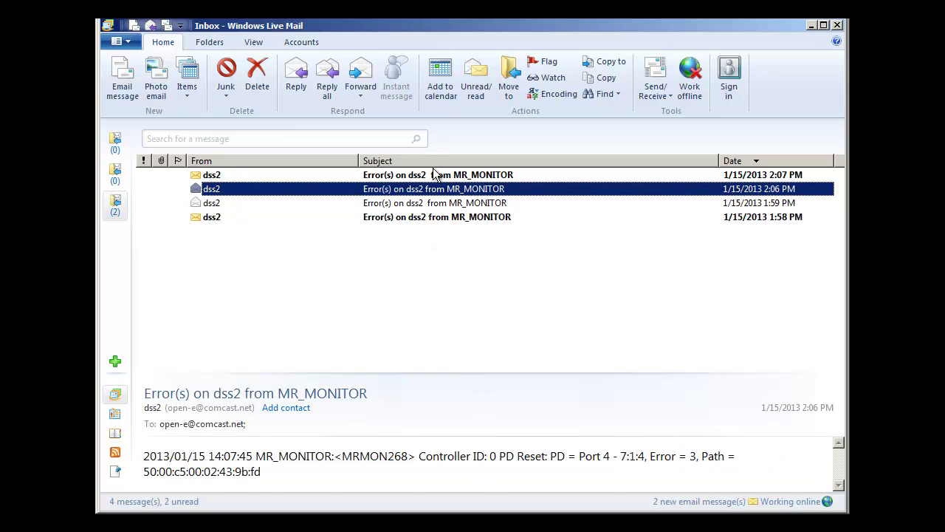
left_click(436, 174)
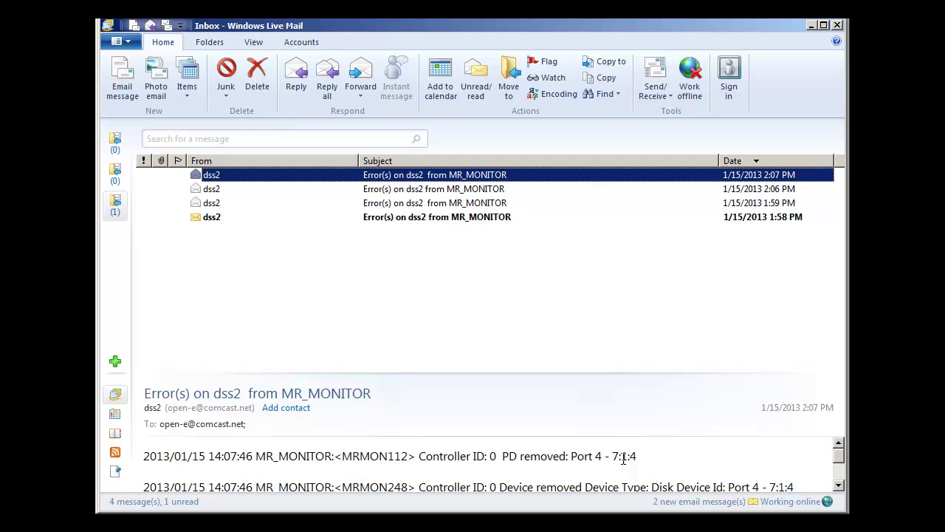
left_click(508, 455)
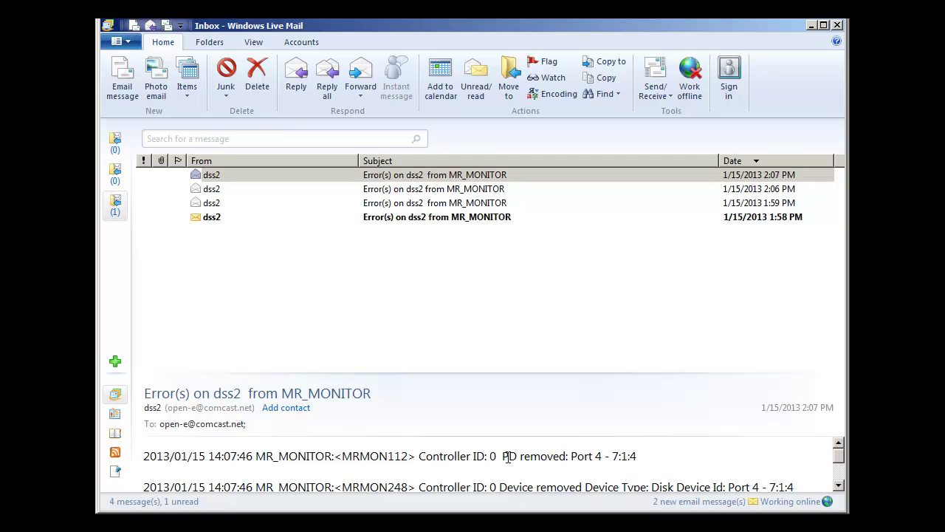
left_click_drag(508, 458, 603, 461)
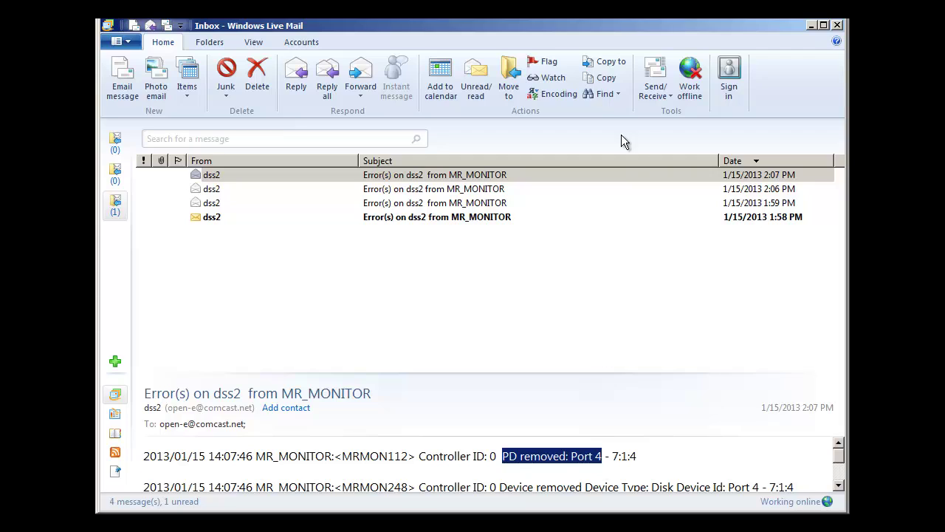
Fetch mail again and read the newest error, Port 4's power state changed from Powersave to On.
left_click(655, 75)
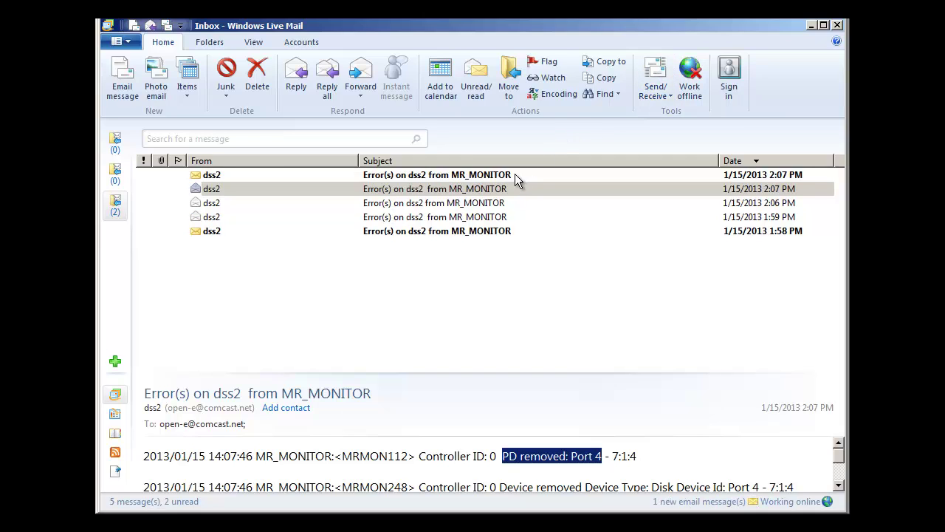
left_click(514, 175)
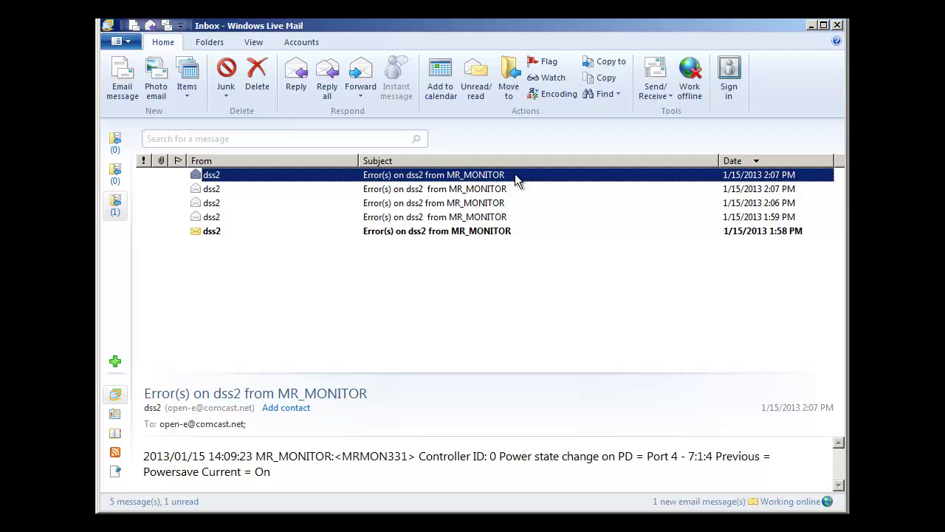
left_click(656, 74)
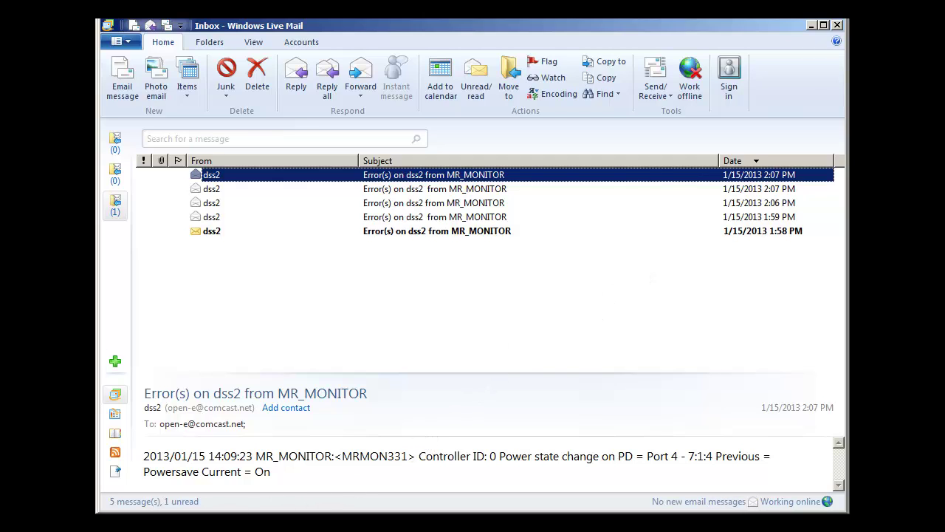
Return to the DSS event viewer and list the 48 Information events.
left_click(180, 505)
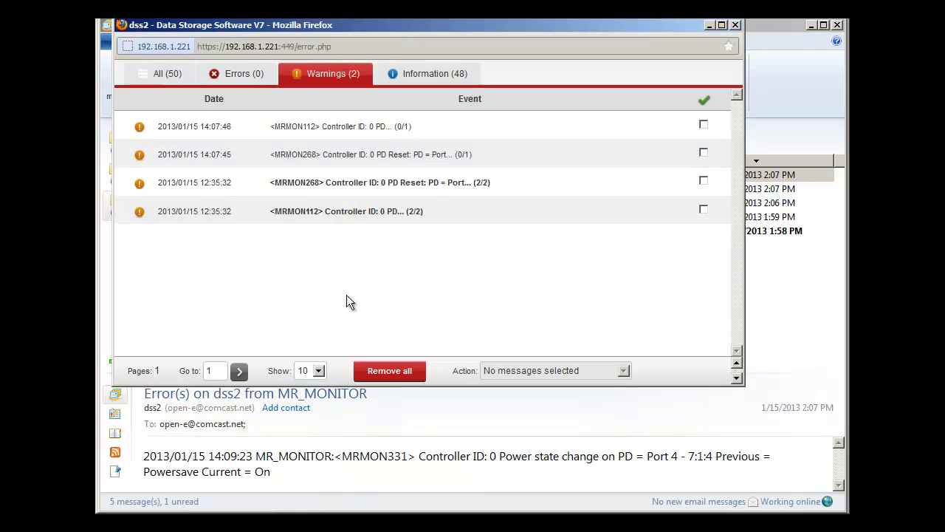
left_click(399, 76)
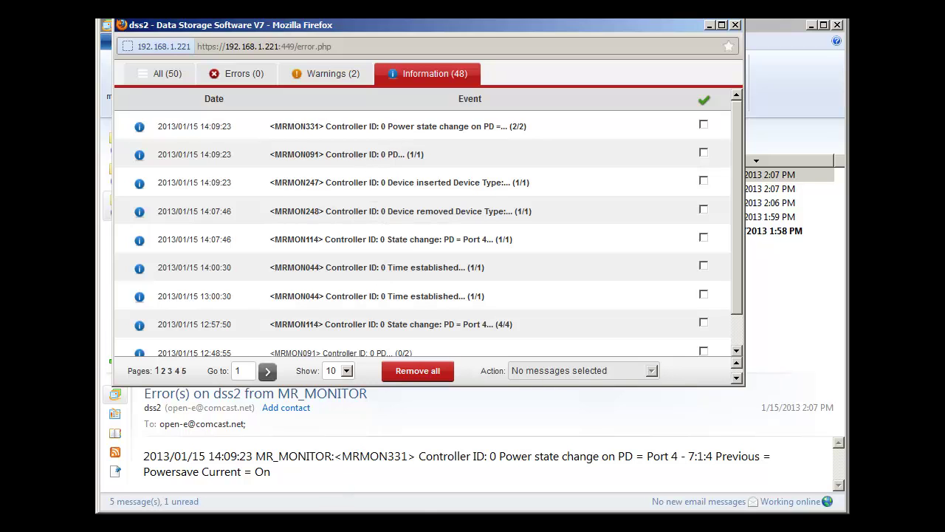
Set Information alerts to go to the MSM Log only, dropping System Log.
mouse_move(313, 521)
left_click(311, 500)
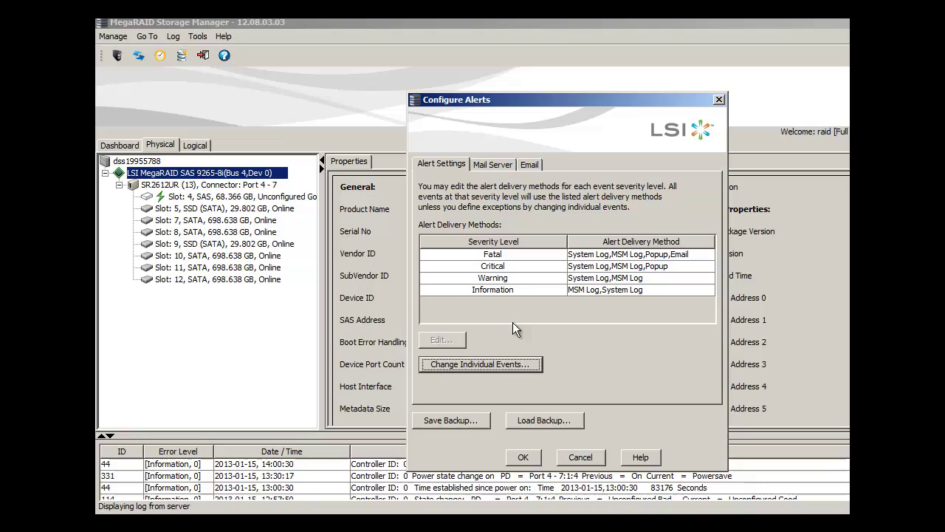
left_click(501, 289)
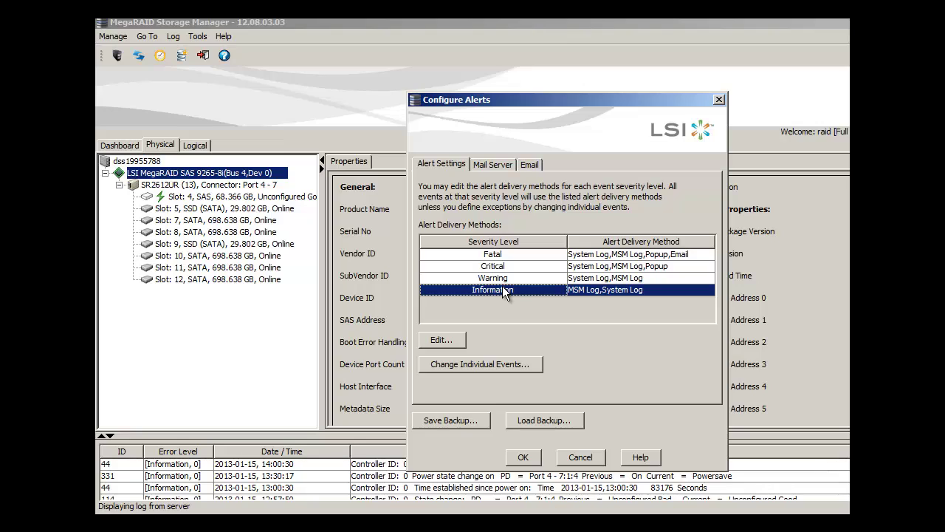
left_click(462, 338)
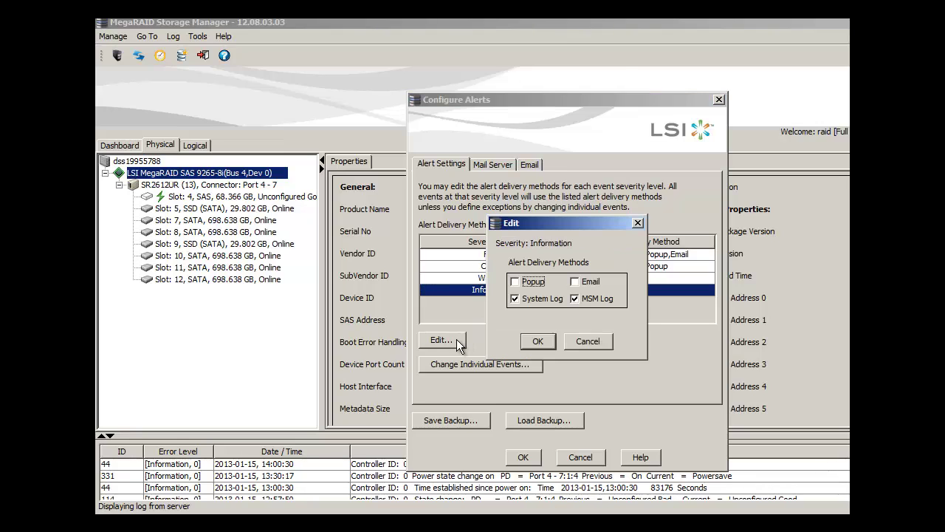
left_click(514, 298)
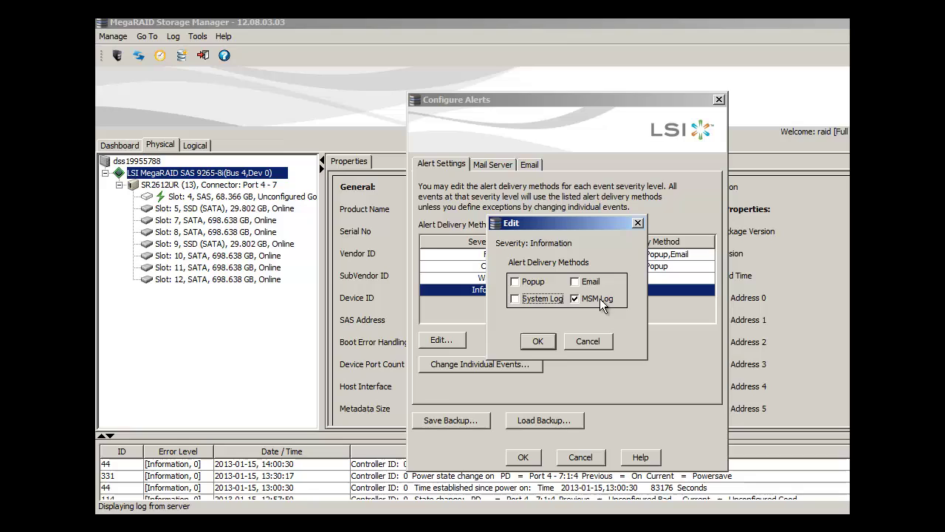
left_click(541, 341)
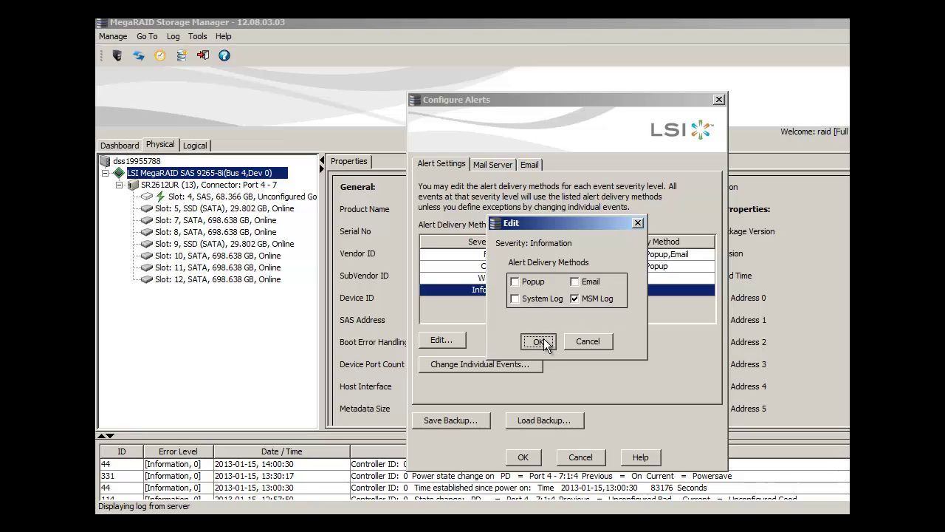
left_click(543, 339)
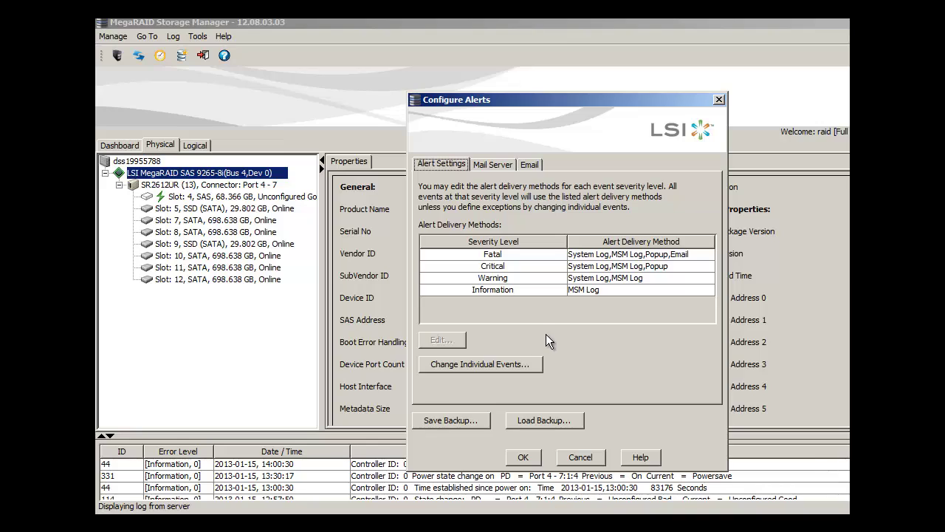
Review the Critical, Fatal and Warning severity rows, then bring up the mail server settings.
left_click(516, 264)
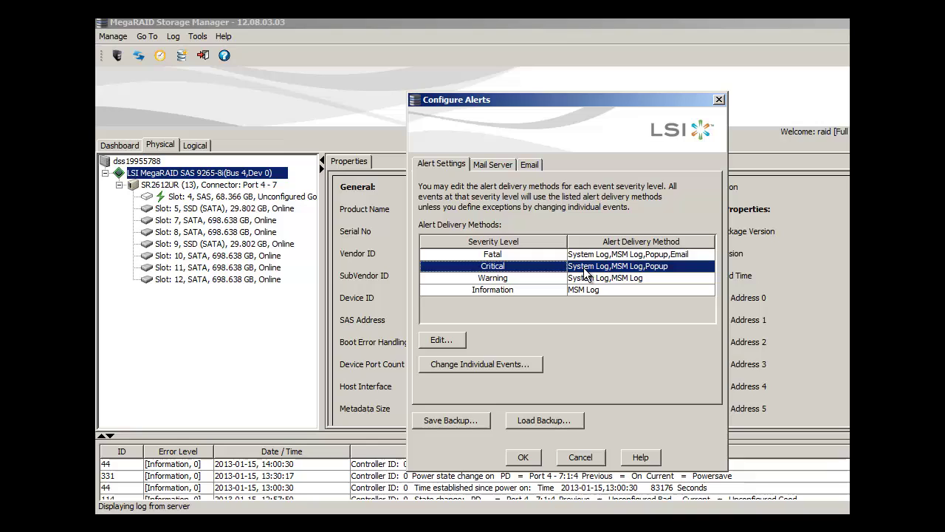
left_click(585, 255)
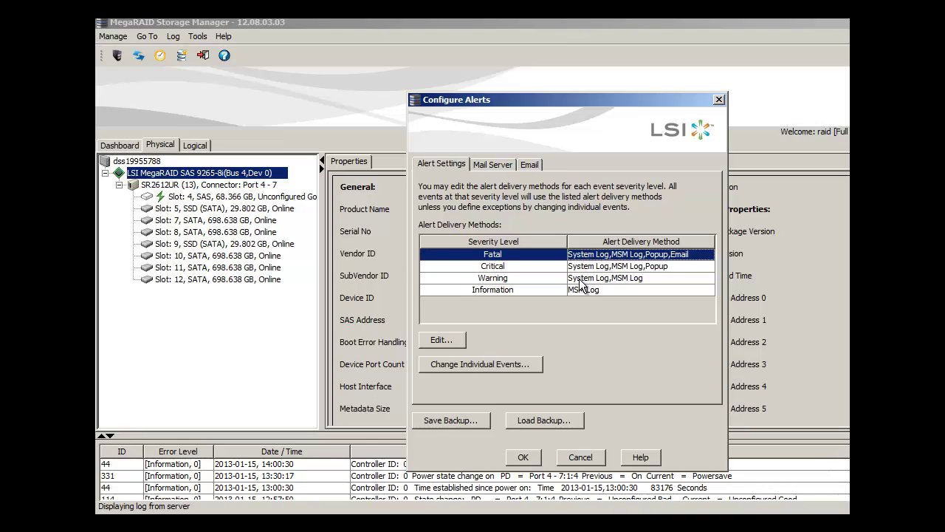
left_click(580, 281)
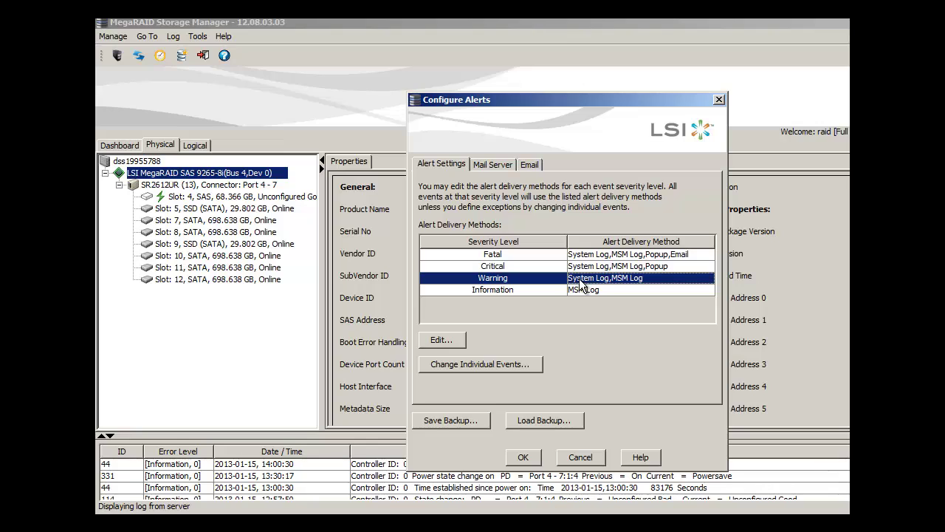
left_click(506, 169)
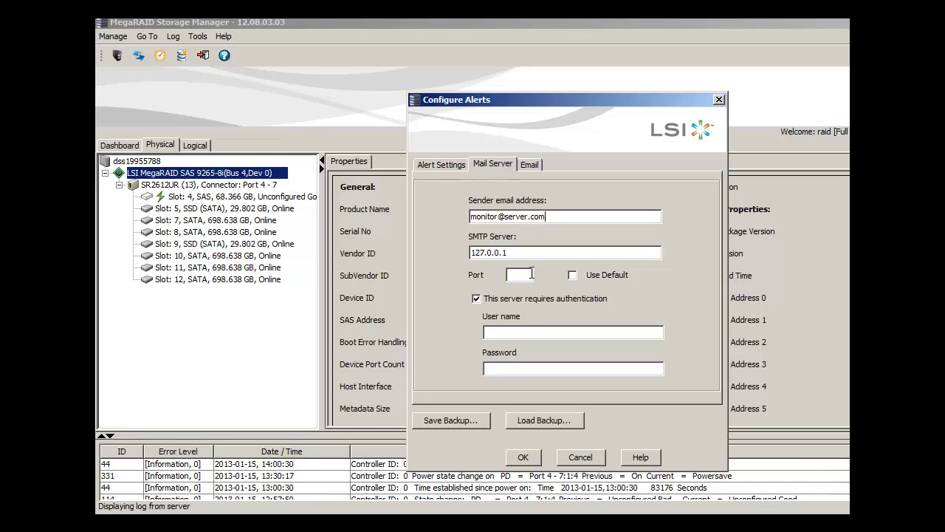
Check the alert email recipient list, then return to the per-severity alert settings table.
left_click(530, 165)
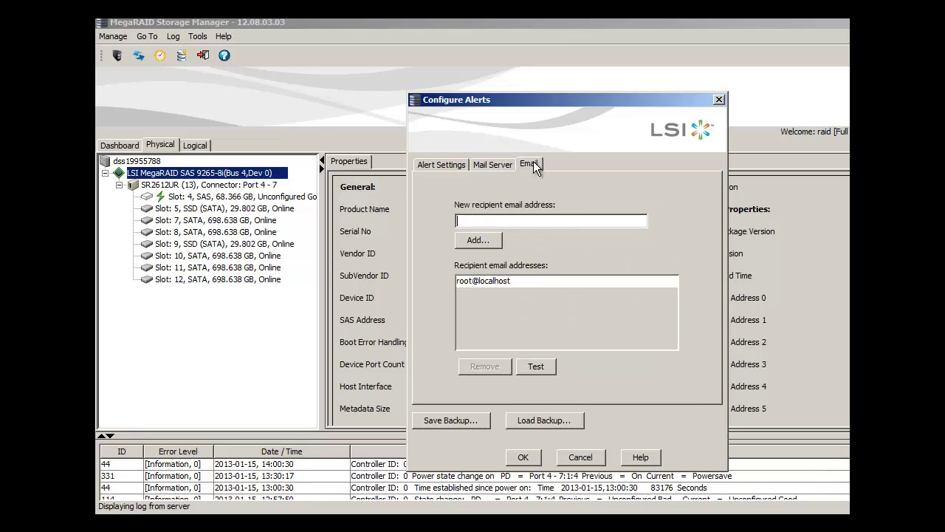
left_click(542, 221)
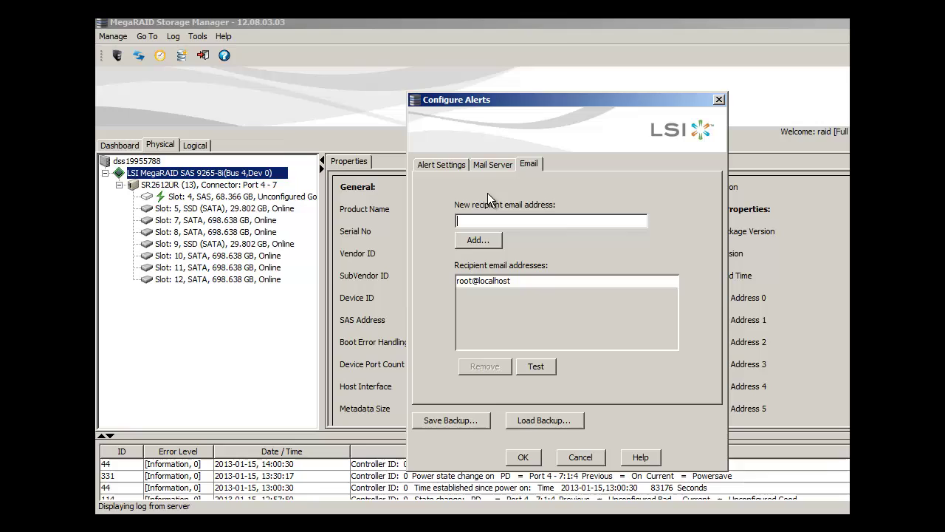
left_click(454, 164)
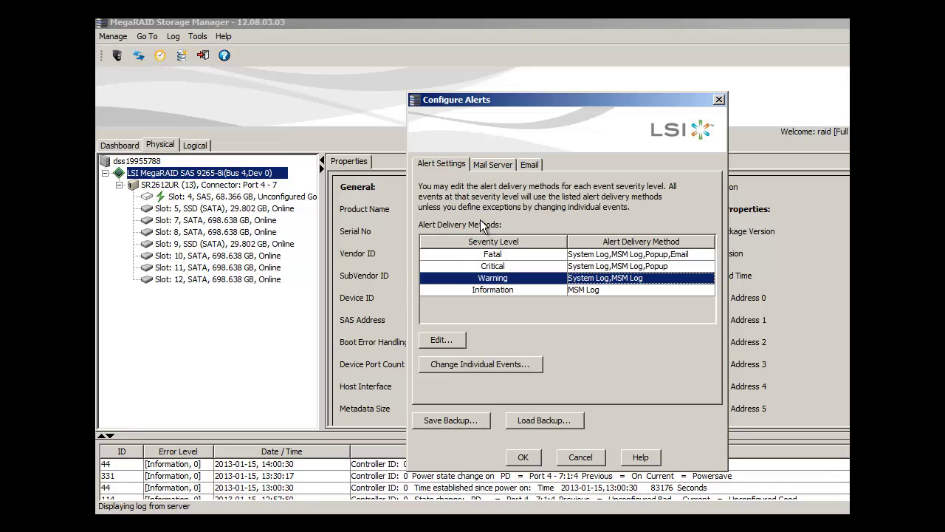
Switch Critical alerts from Popup to Email delivery, keeping System Log and MSM Log.
left_click(500, 267)
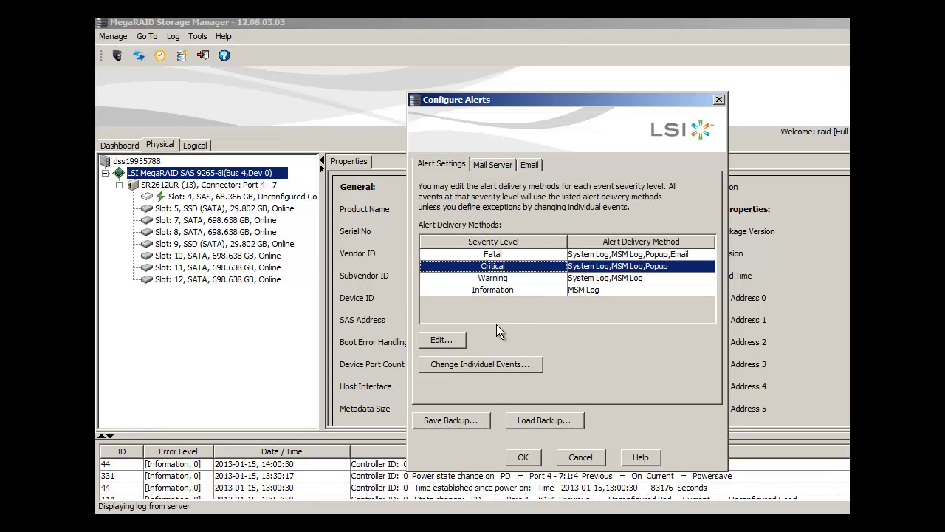
left_click(458, 341)
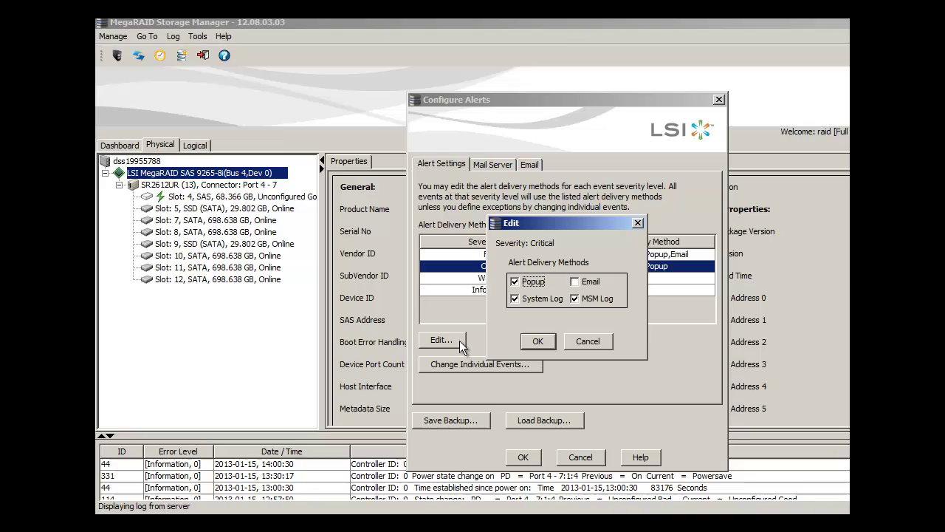
left_click(575, 281)
left_click(514, 283)
Save the Critical delivery methods and turn off MSM Log for event 381 in the individual events list.
left_click(546, 339)
left_click(501, 374)
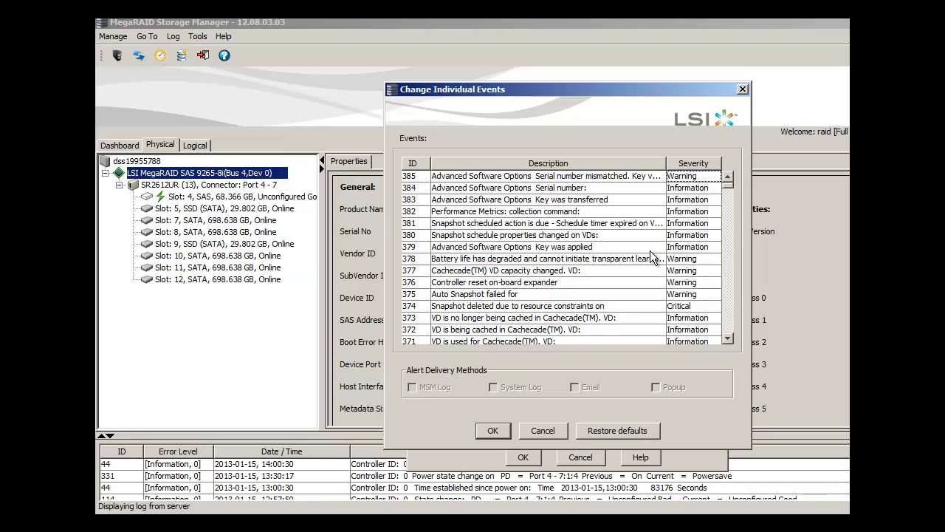
left_click(654, 223)
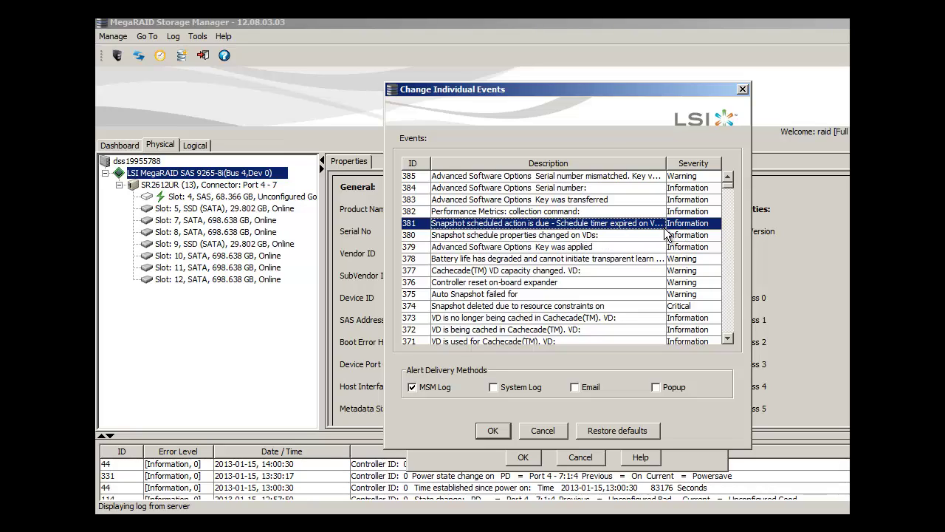
left_click(417, 391)
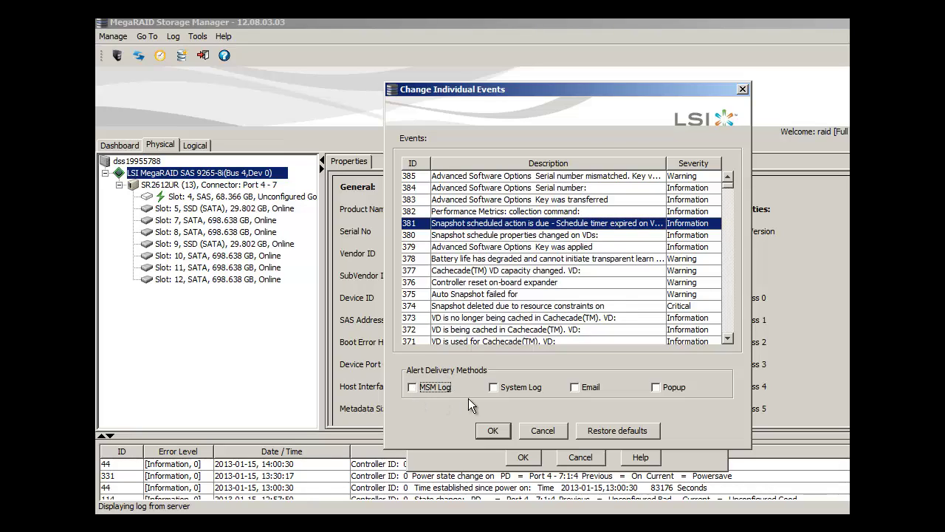
Browse the individual events list, then close it and discard the event changes.
left_click_drag(728, 185, 725, 208)
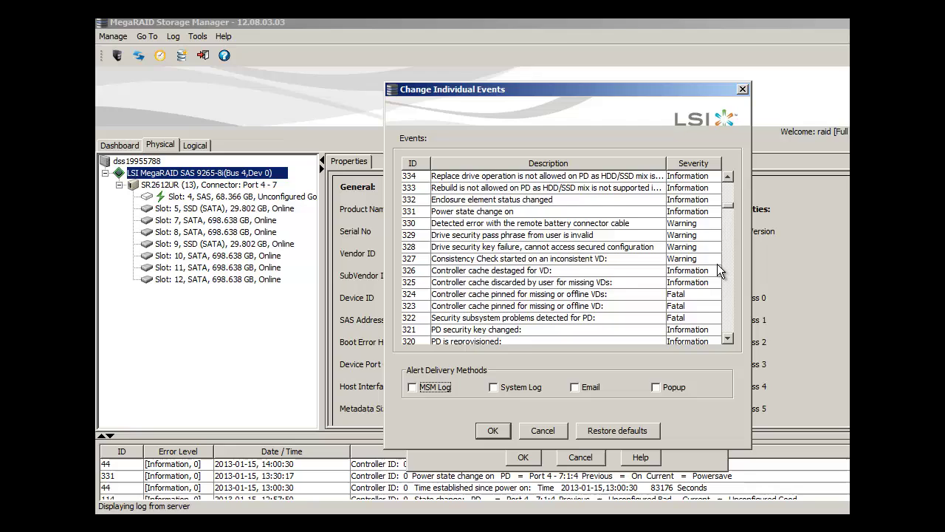
scroll(717, 264, "down", 3)
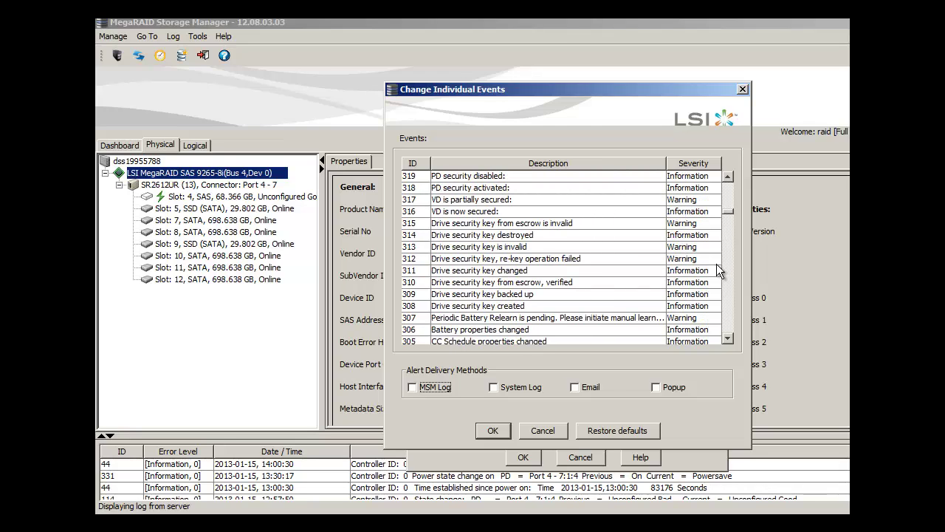
scroll(716, 264, "down", 2)
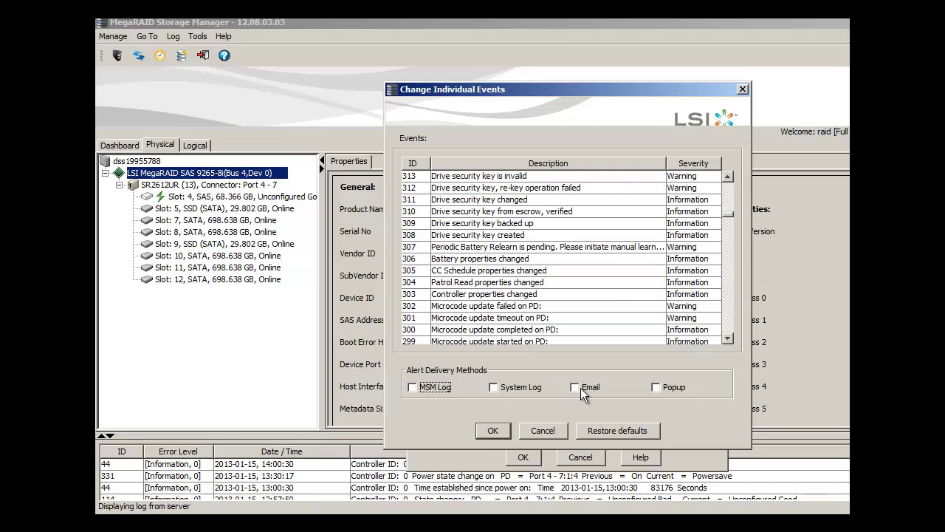
left_click(554, 431)
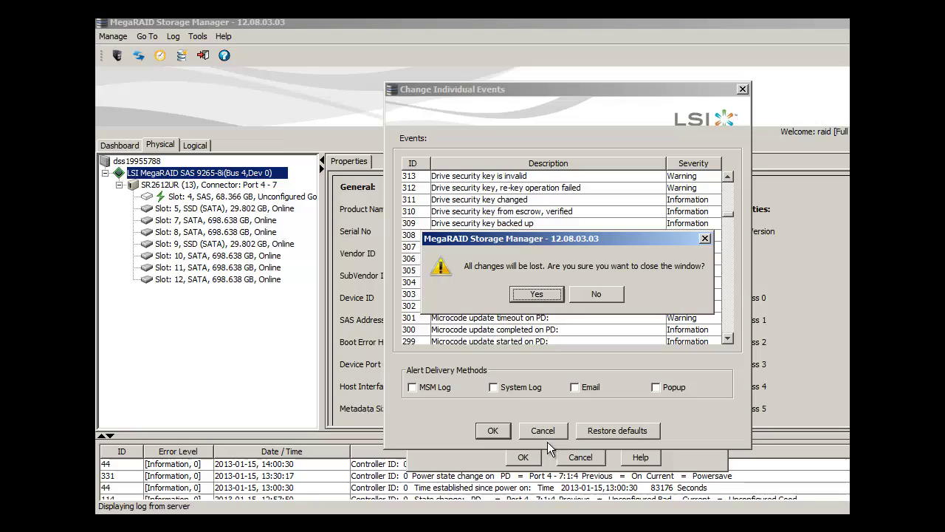
left_click(552, 296)
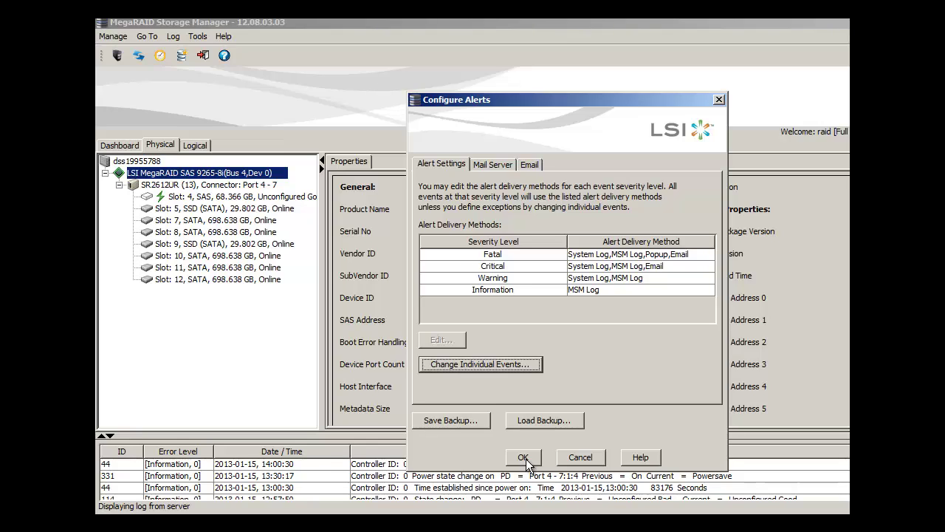
left_click(502, 287)
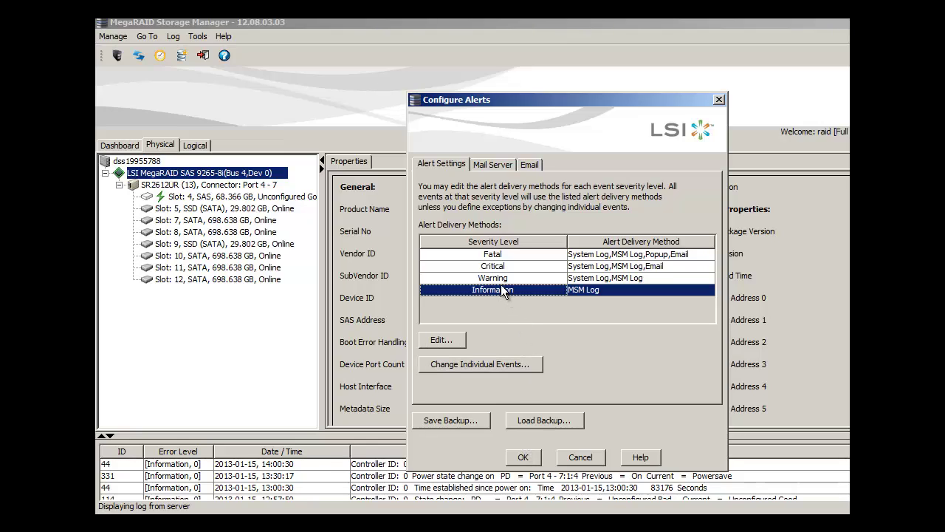
left_click(498, 276)
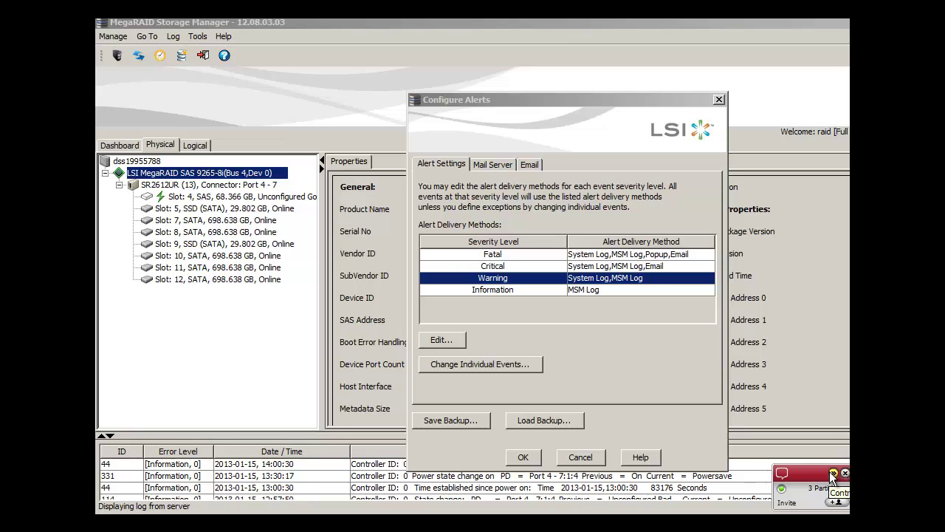
left_click(832, 473)
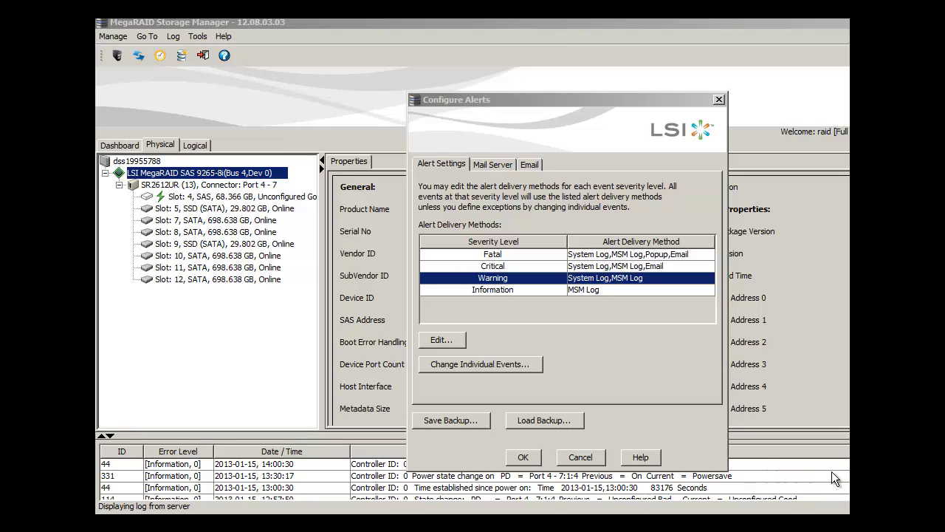